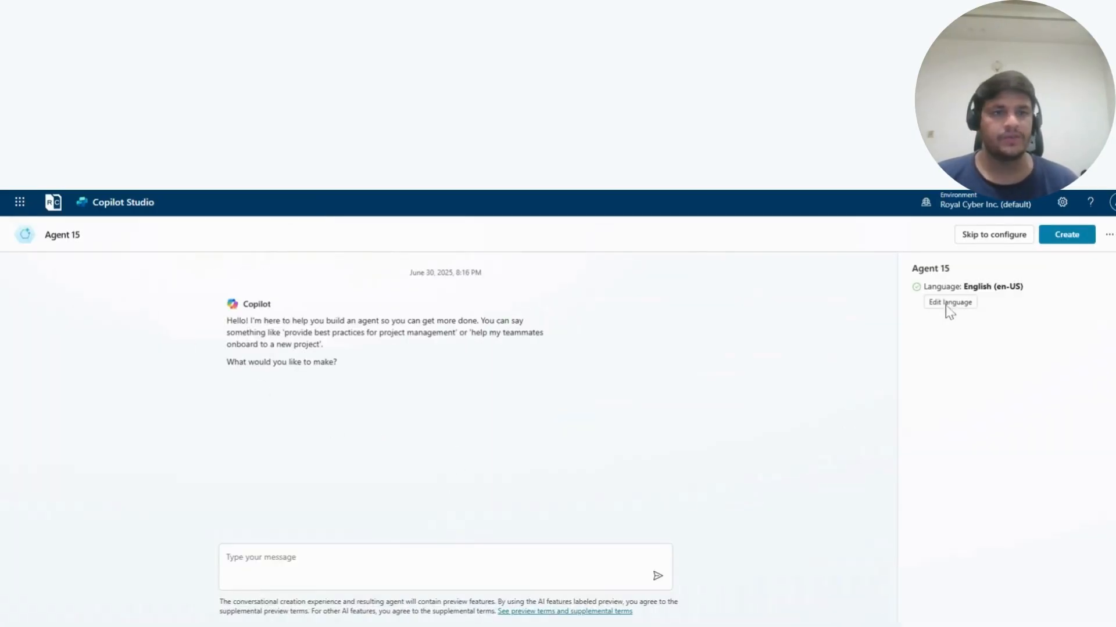
- Skip to manual configuration and name the agent "Royal Cyber Support Agent"
{"action": "left_click", "coordinate": [976, 238]}
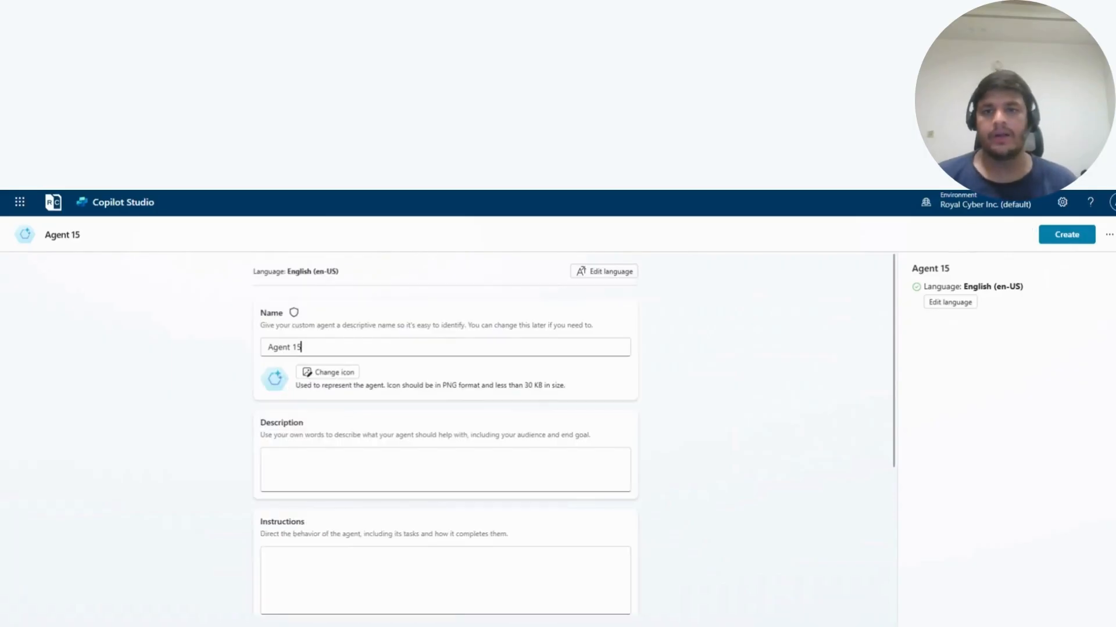
{"action": "key", "text": "ctrl+a"}
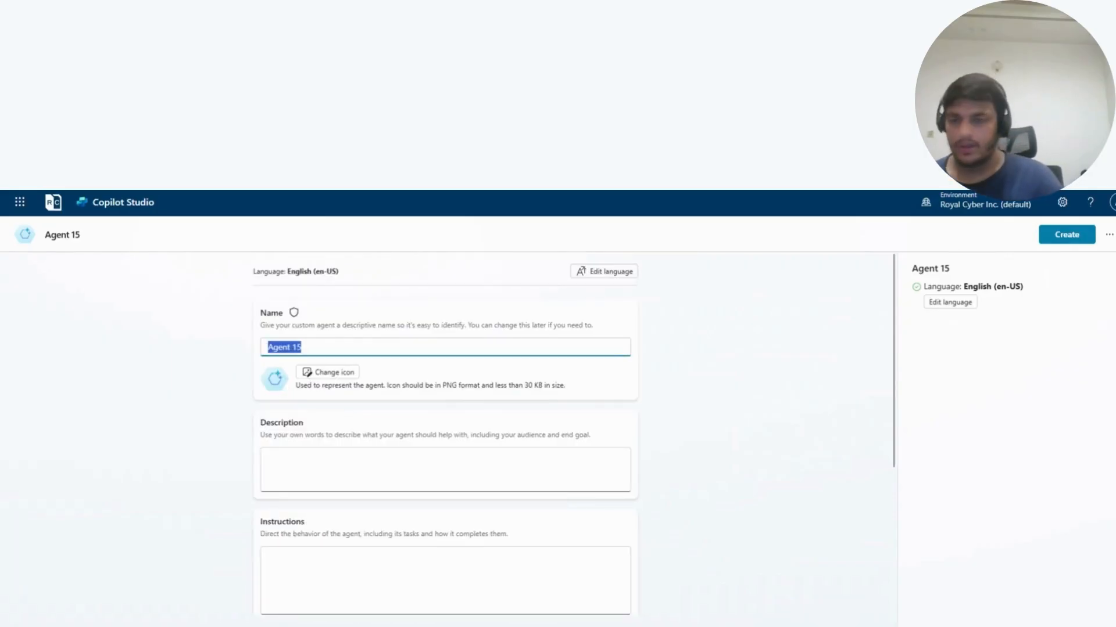
{"action": "type", "text": "Royal Cybe"}
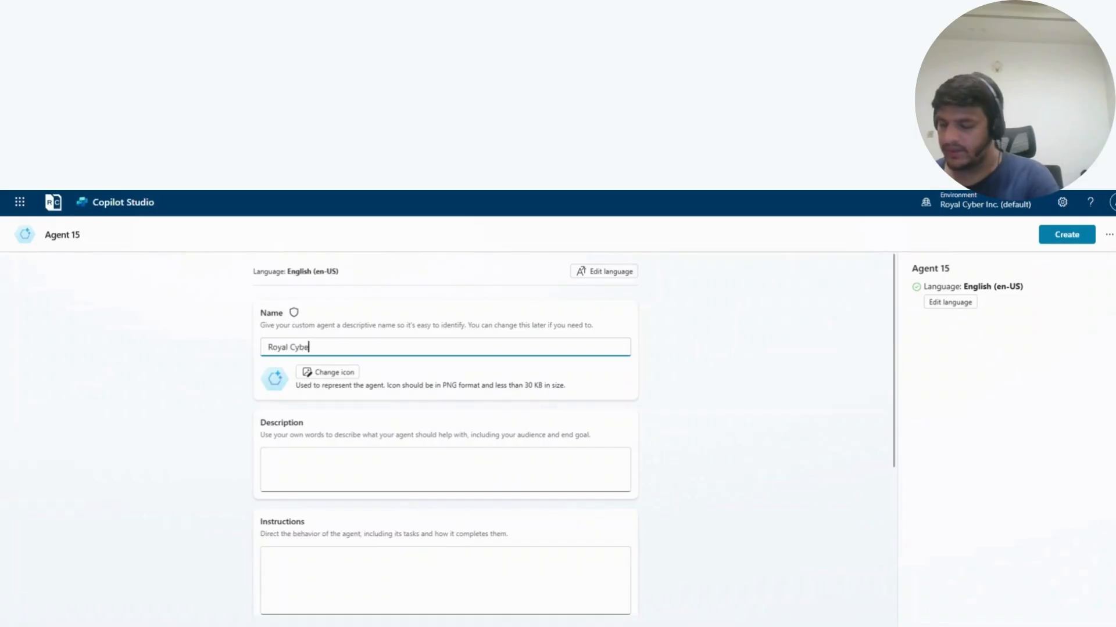
{"action": "type", "text": "r Support AGent"}
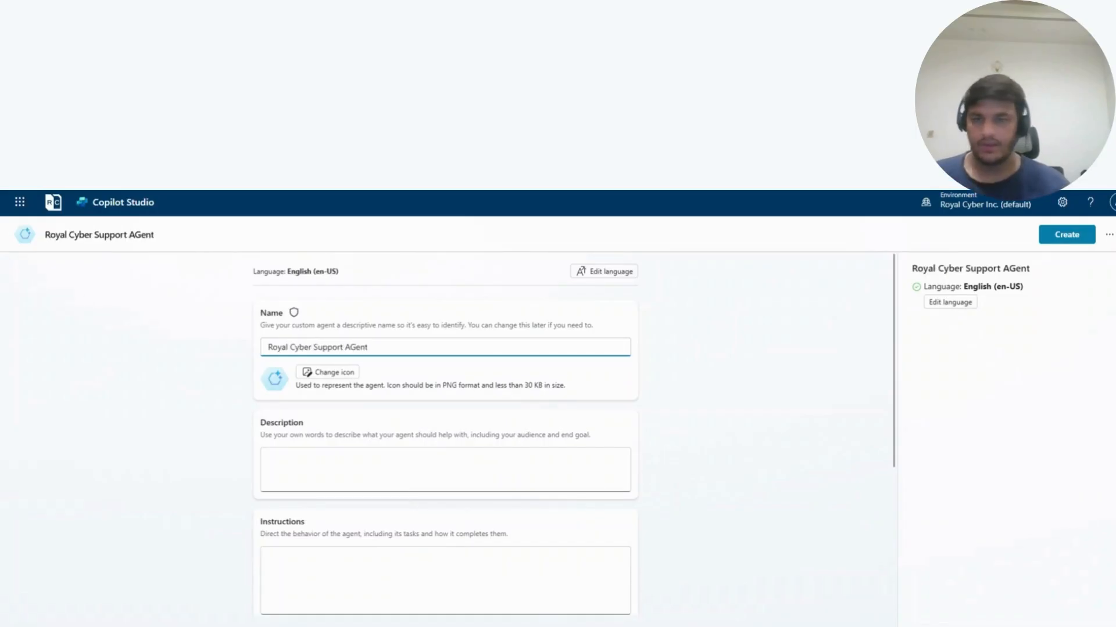
{"action": "left_click", "coordinate": [355, 347]}
{"action": "key", "text": "BackSpace"}
{"action": "type", "text": "g"}
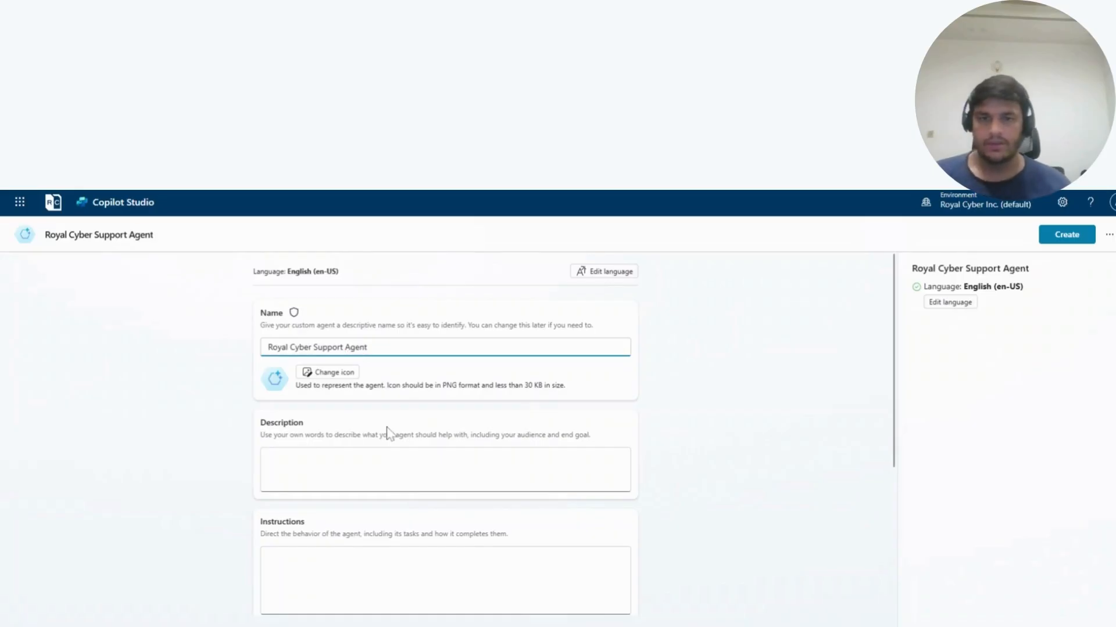
- Fill in the agent's description with "This is Support agent for Royal Cyber Team", correcting the capitalization of "This"
{"action": "left_click", "coordinate": [361, 463]}
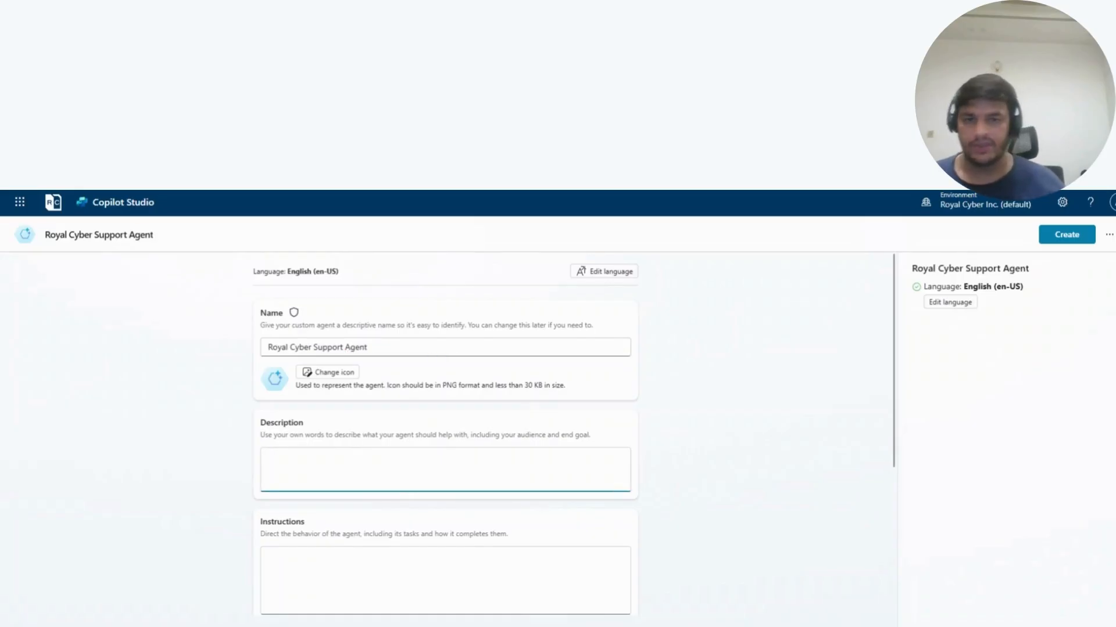
{"action": "type", "text": "THis is Su"}
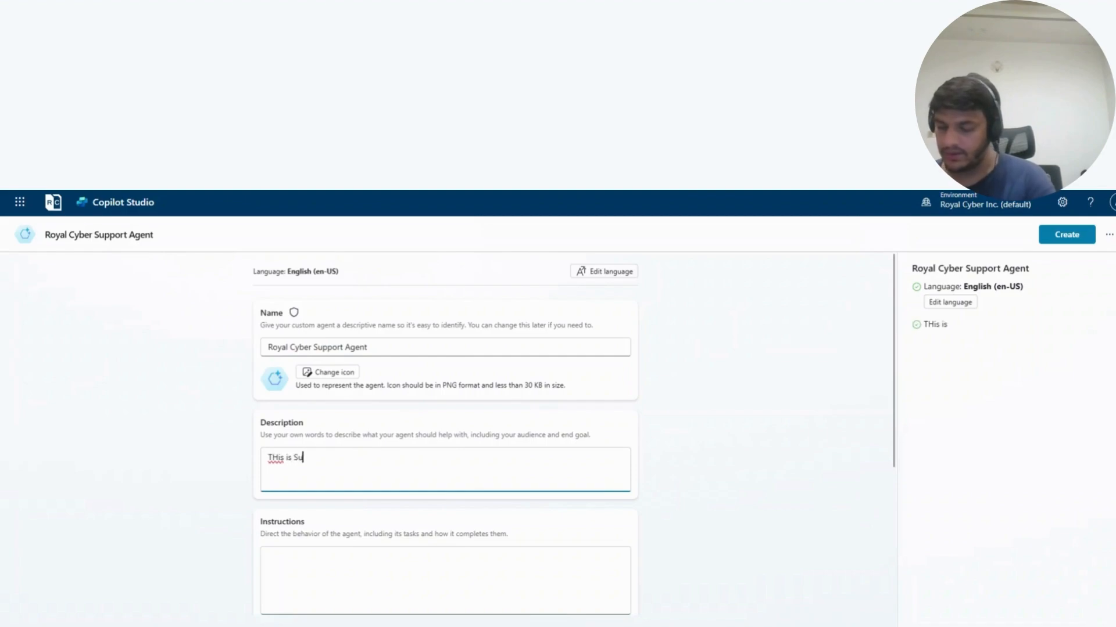
{"action": "type", "text": "pport agen"}
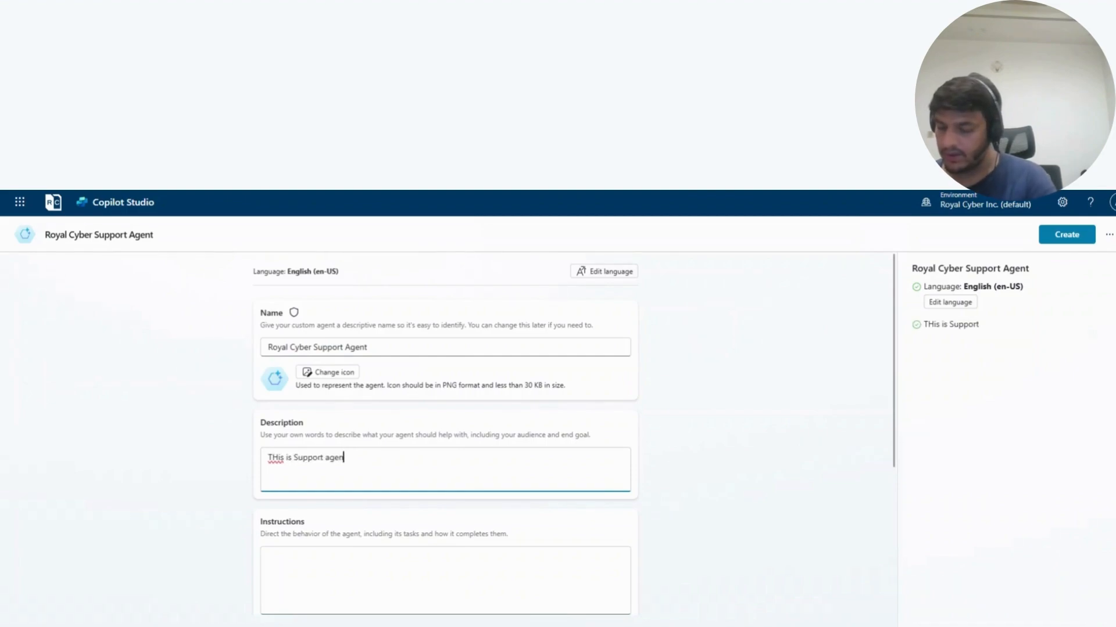
{"action": "type", "text": "t for Royal C"}
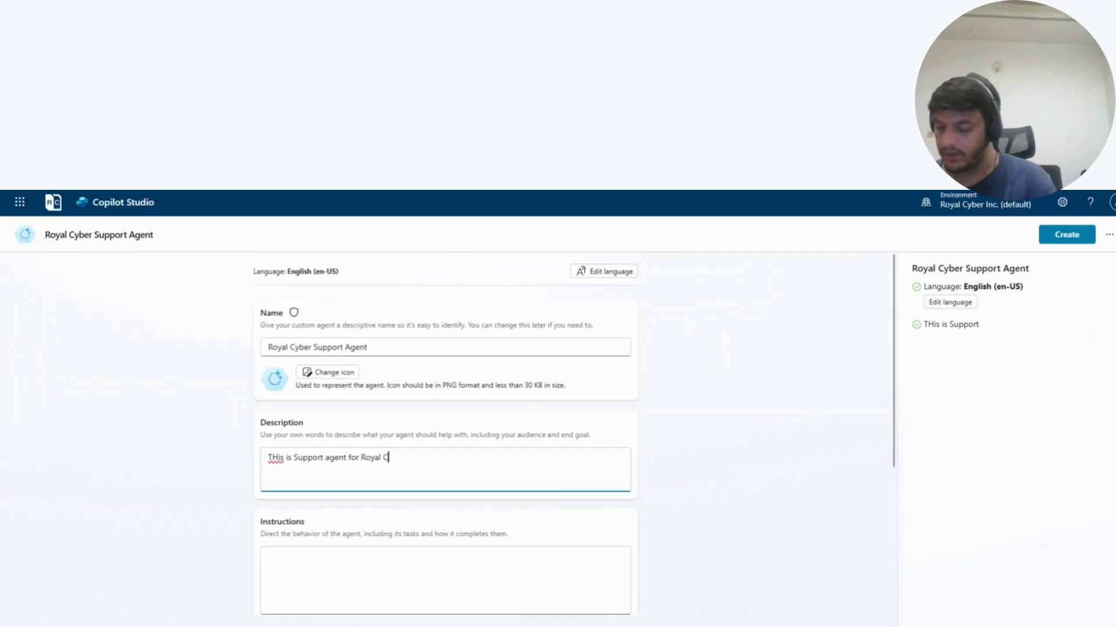
{"action": "type", "text": "yber Tea"}
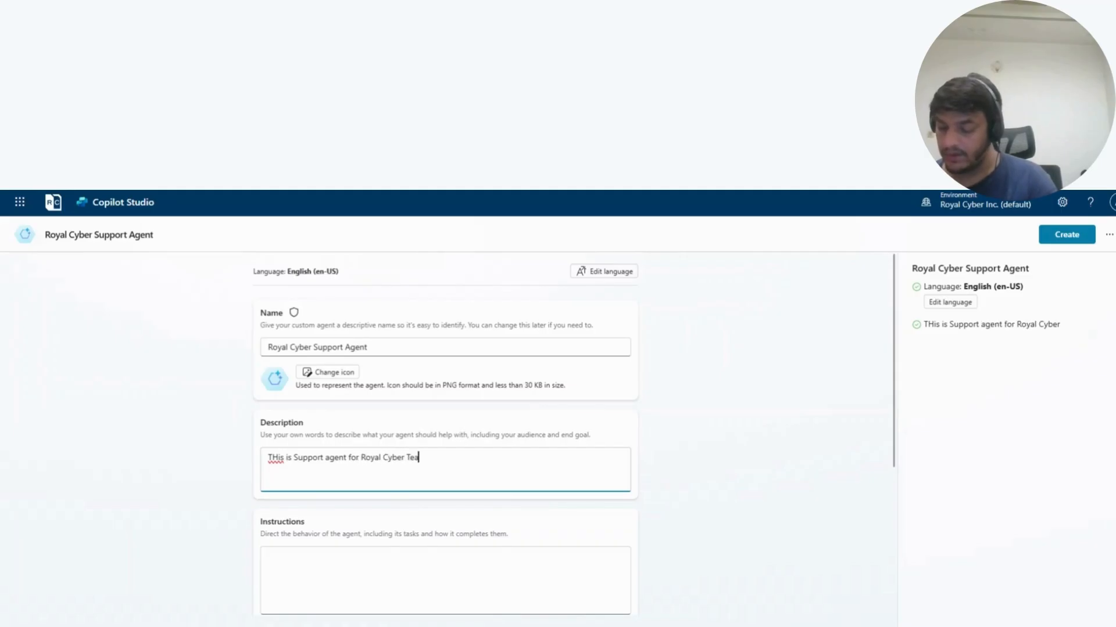
{"action": "type", "text": "m"}
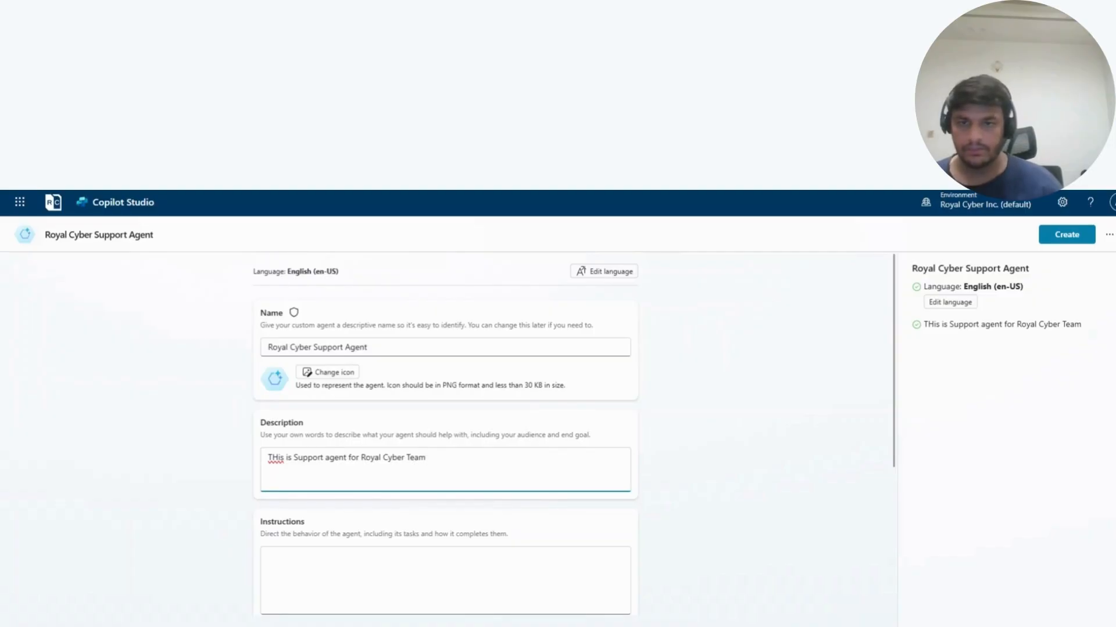
{"action": "double_click", "coordinate": [283, 457]}
{"action": "type", "text": "This"}
- Extend the end of the description with ". This bot will handle all queries from royal cyber employees."
{"action": "key", "text": "End"}
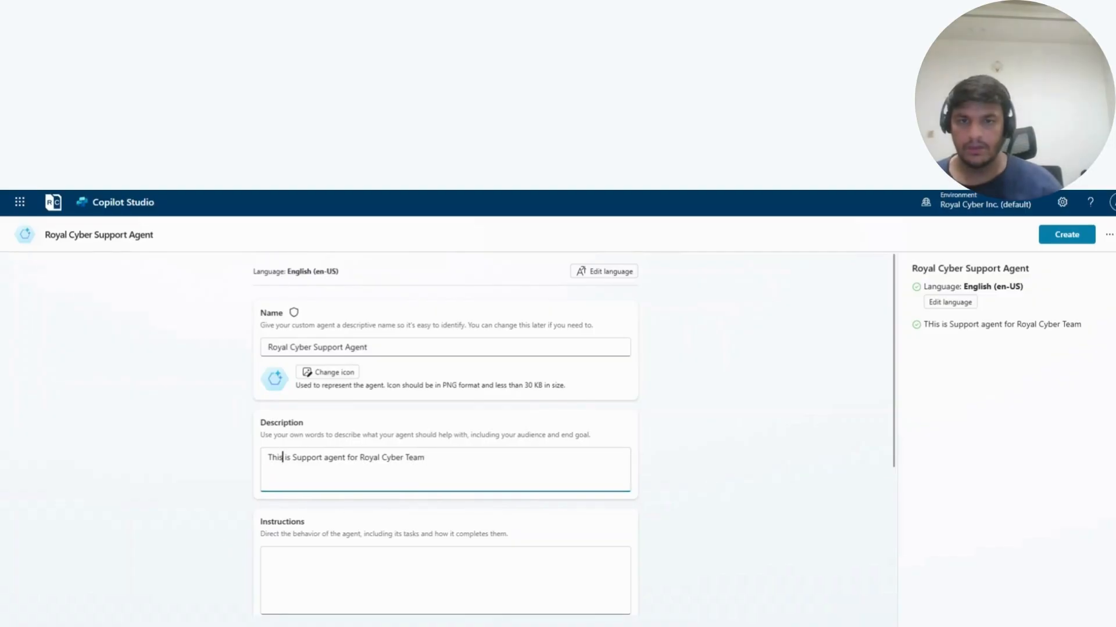
{"action": "type", "text": ". T"}
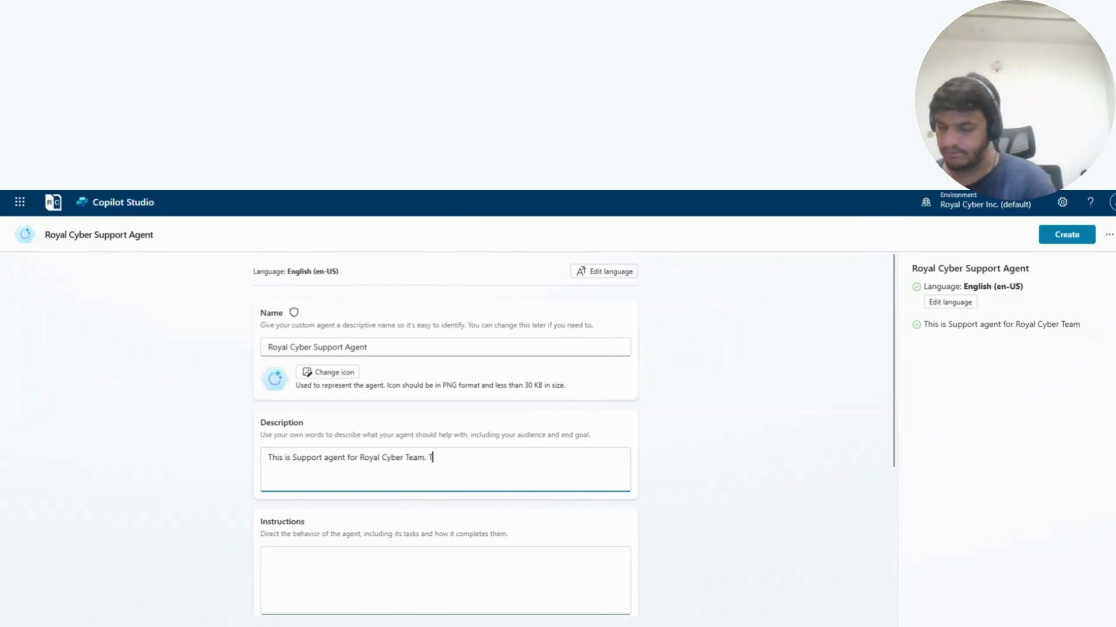
{"action": "type", "text": "his bot"}
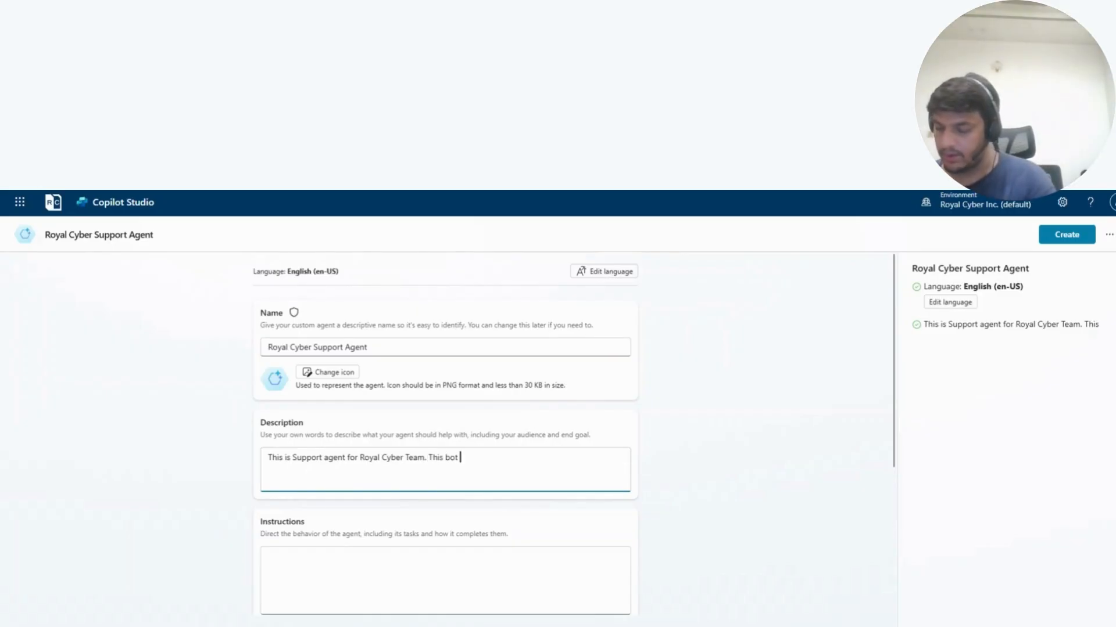
{"action": "type", "text": " will handle all queries from"}
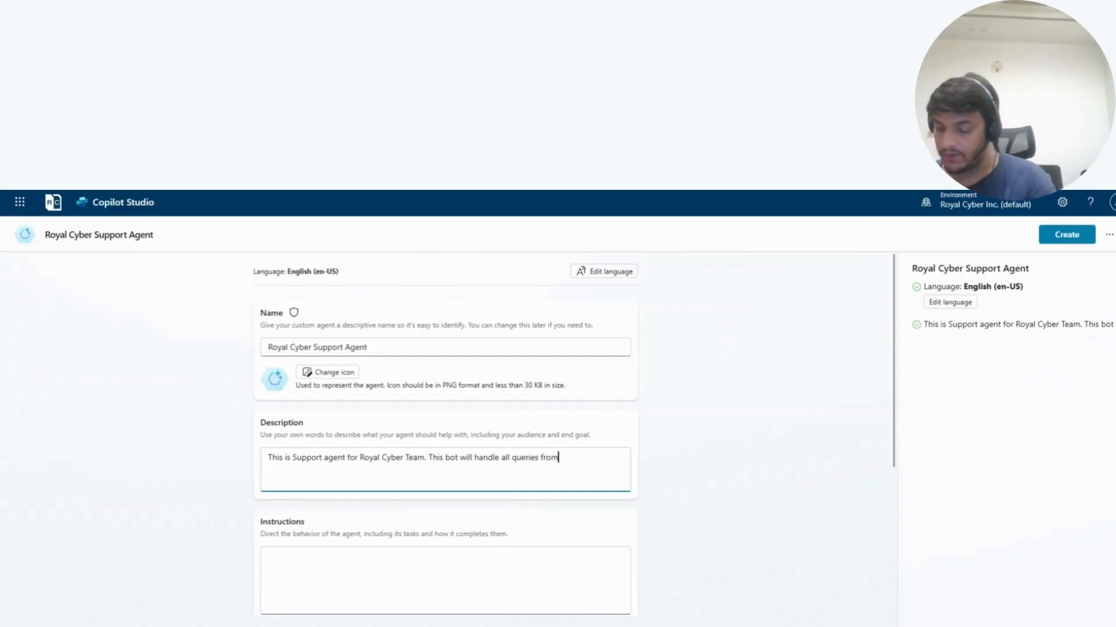
{"action": "type", "text": " royal cyb"}
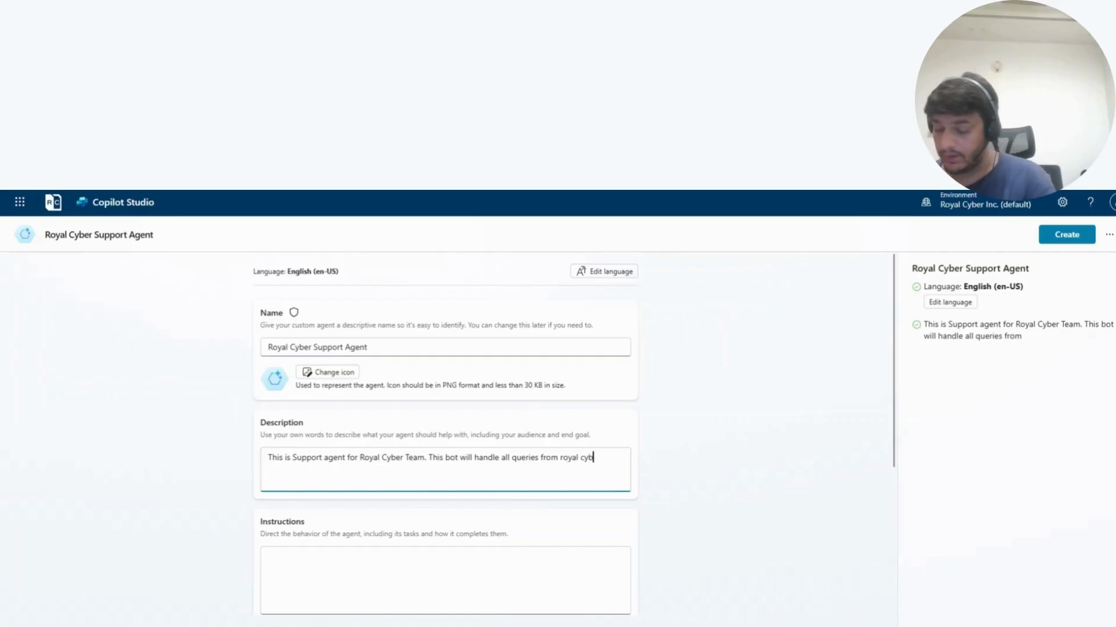
{"action": "type", "text": "er employees"}
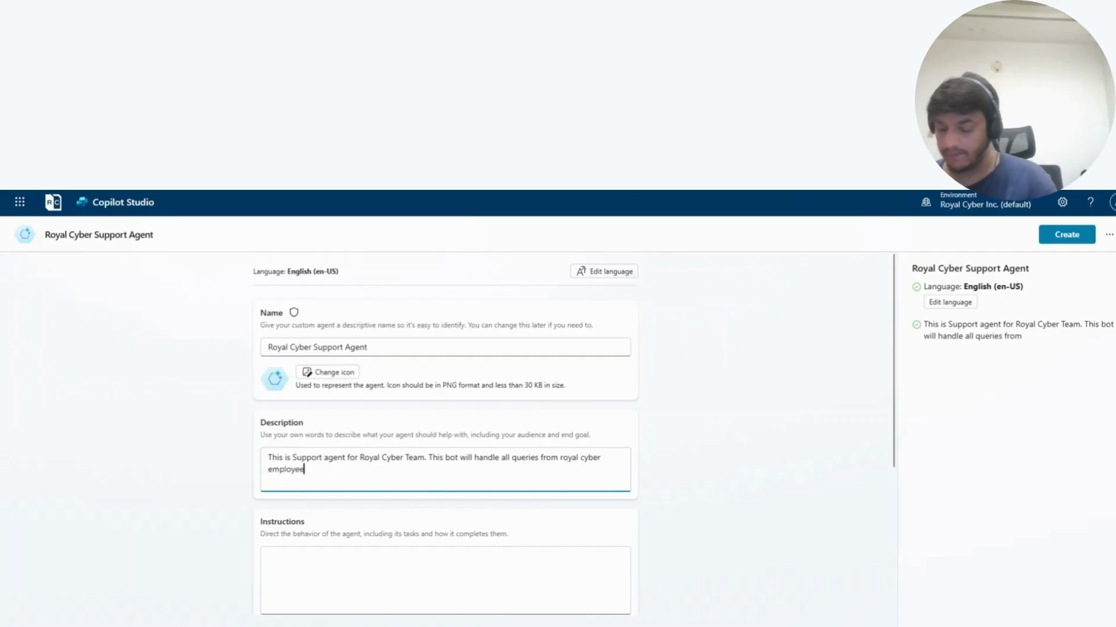
{"action": "type", "text": "."}
- Begin the agent's instructions with "You are a support agent to help against user queries."
{"action": "key", "text": "Tab"}
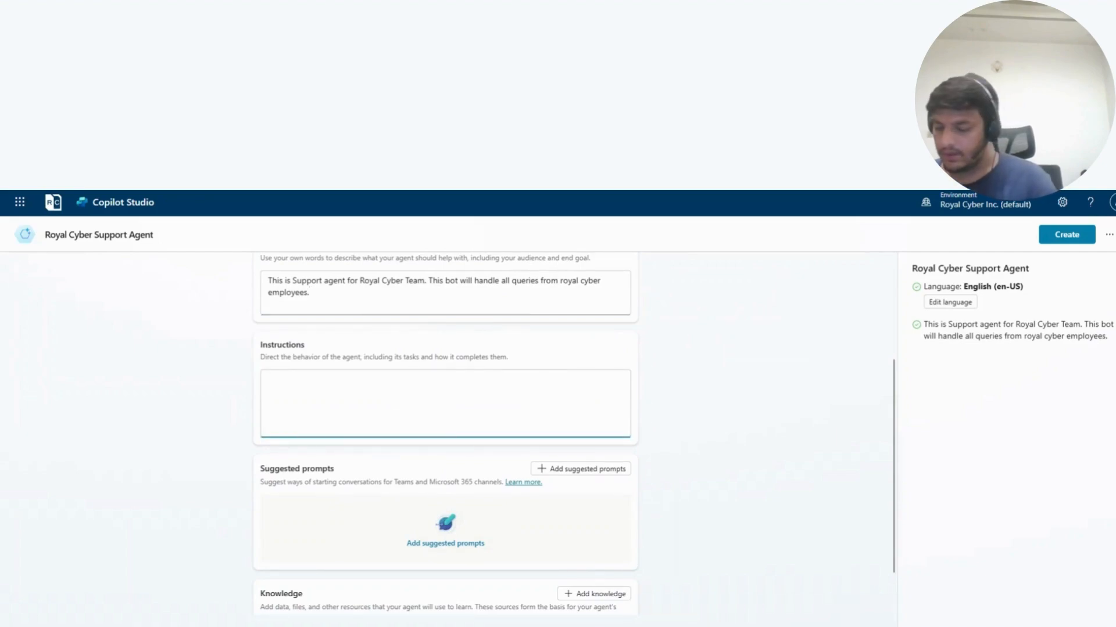
{"action": "type", "text": "You are a support agent to help ag"}
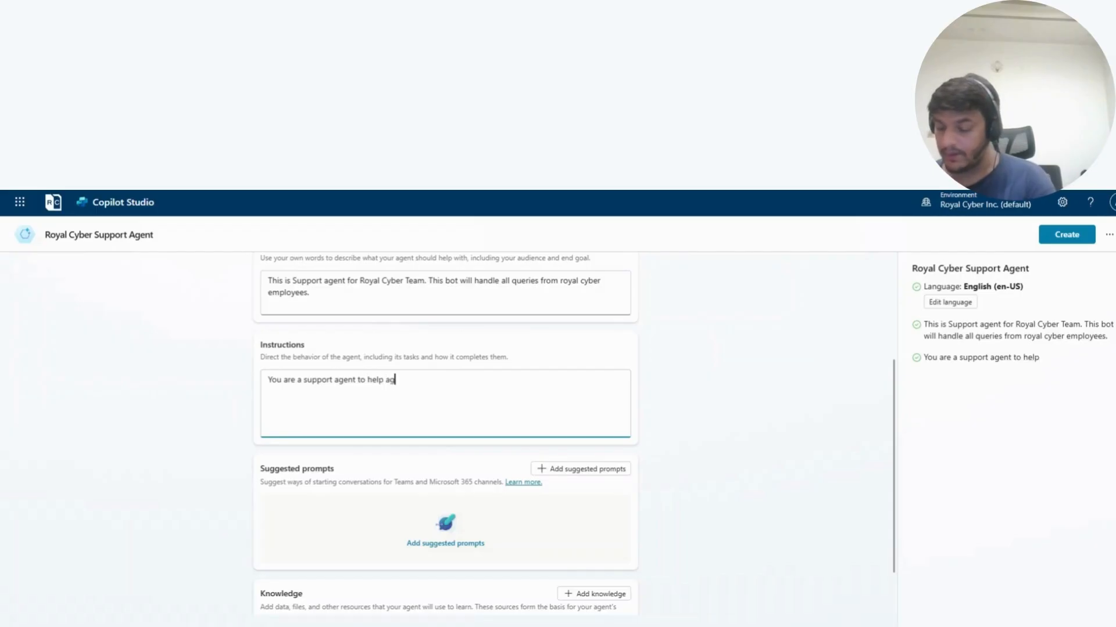
{"action": "type", "text": "ainst user queries. "}
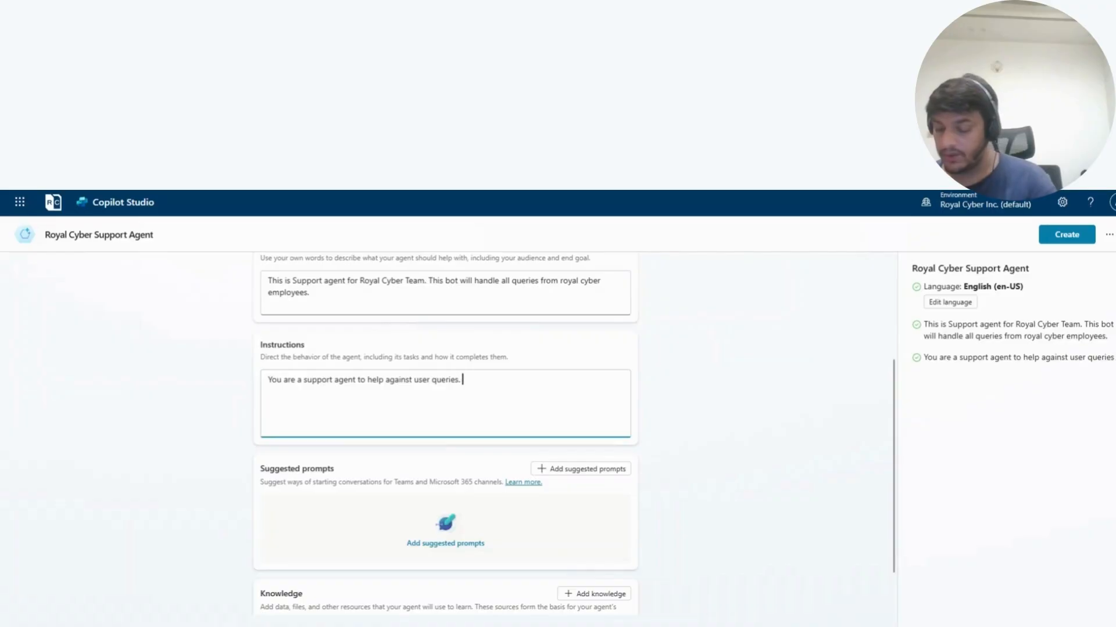
{"action": "type", "text": "Your job is to underst"}
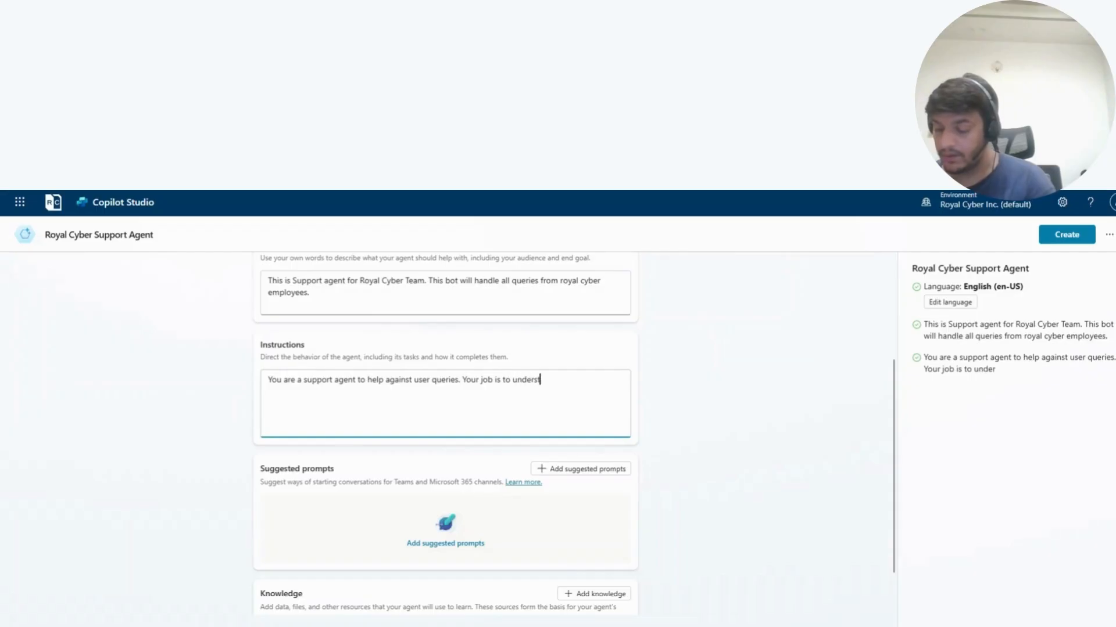
{"action": "type", "text": "and the ntent of user query and trigger the re"}
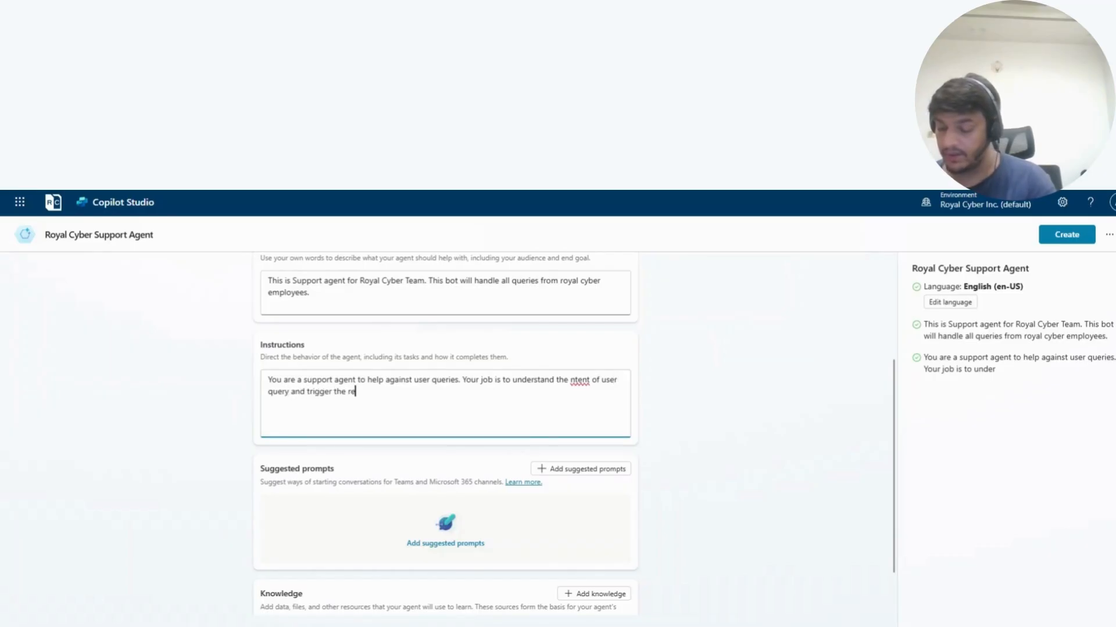
{"action": "type", "text": "levant"}
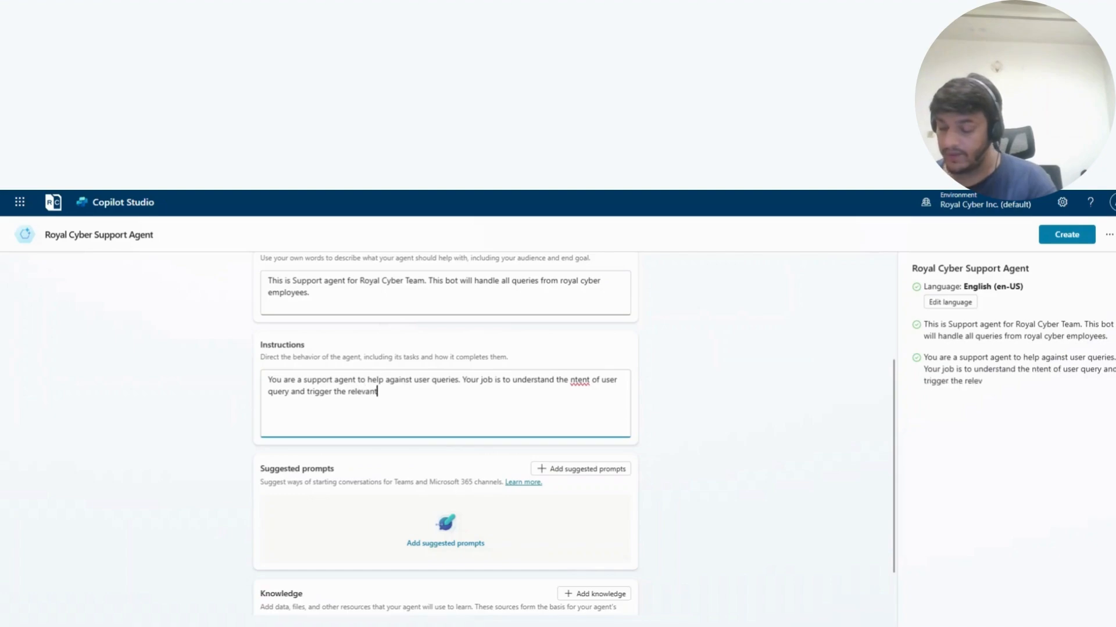
{"action": "type", "text": " agent"}
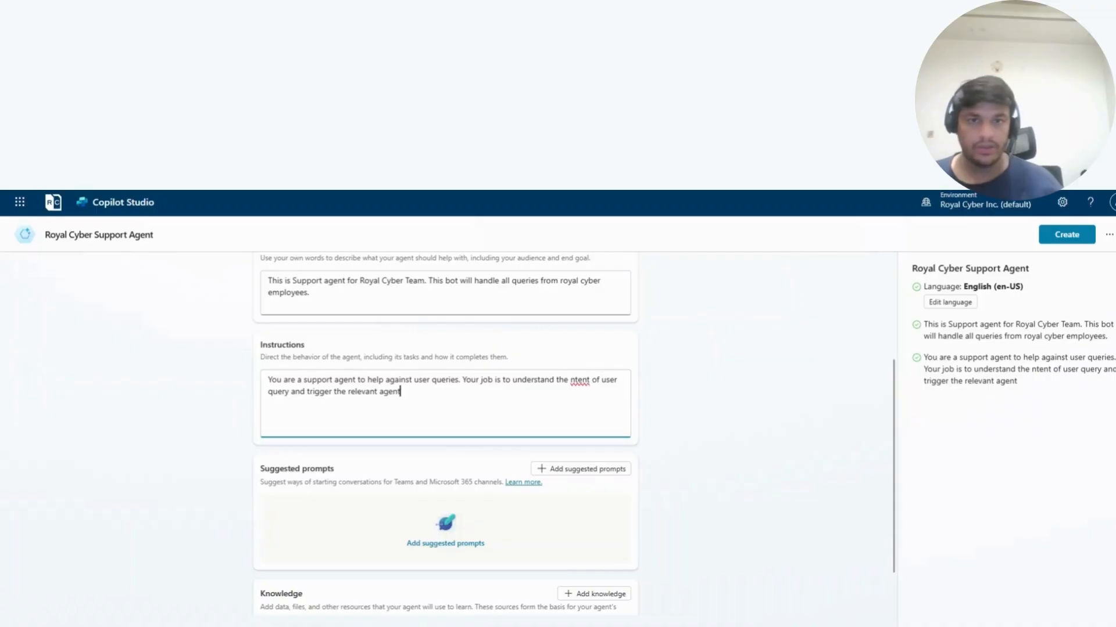
- Add "Your job is to understand the intent of user query and trigger the relevant agent" to the instructions, fixing the spelling of "intent"
{"action": "right_click", "coordinate": [580, 384]}
{"action": "left_click", "coordinate": [602, 394]}
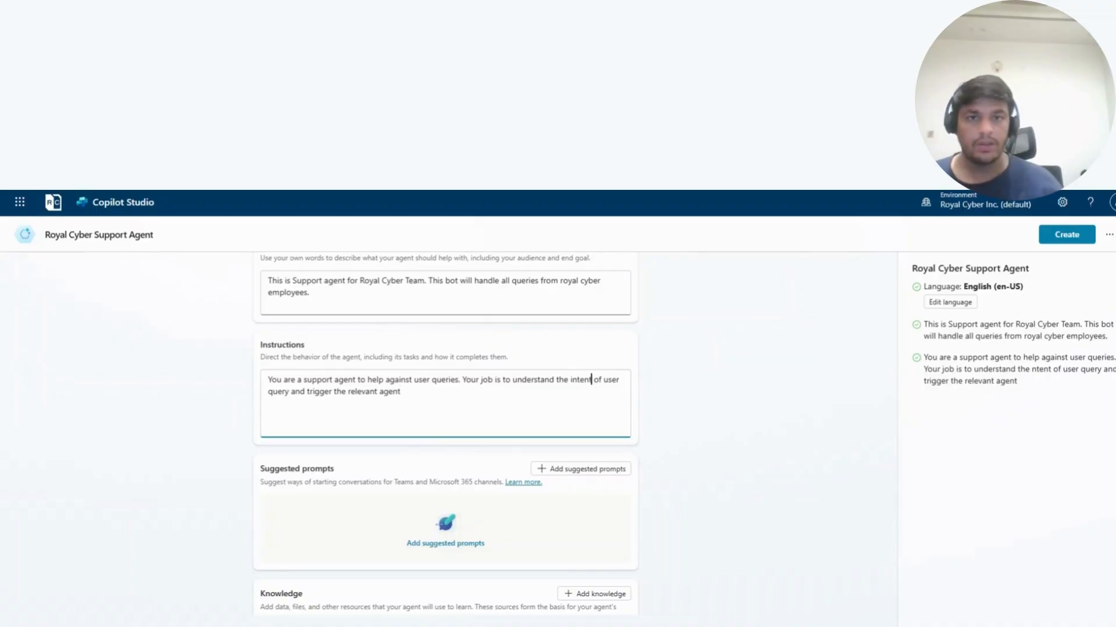
- Complete the instructions' last sentence with "and pass the queries and get the response back."
{"action": "left_click", "coordinate": [401, 392]}
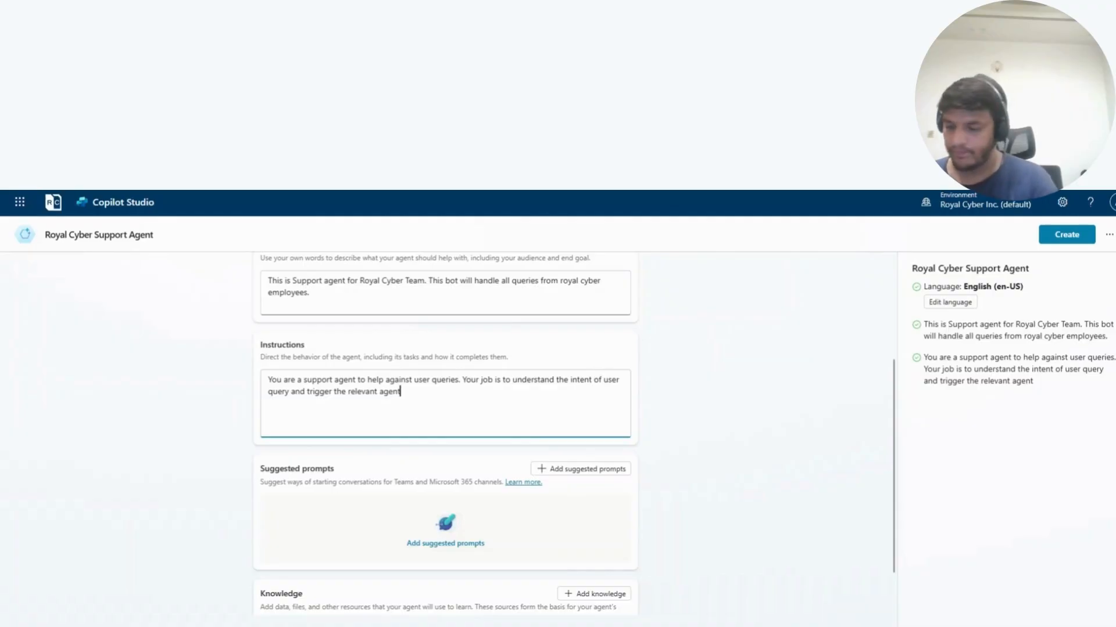
{"action": "type", "text": "and pass the querie and "}
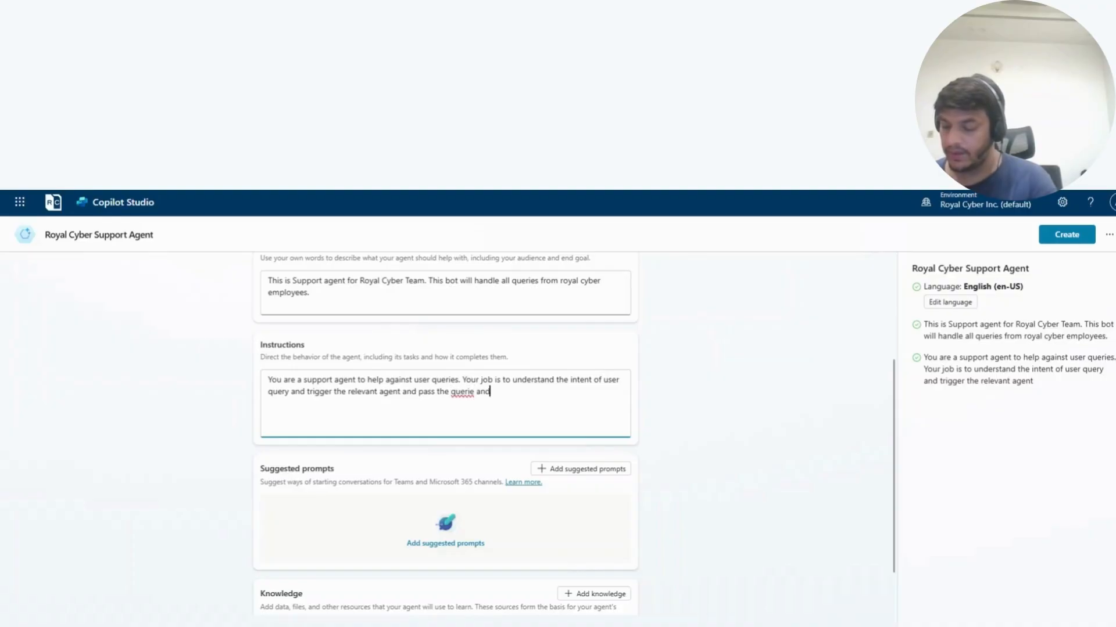
{"action": "type", "text": "get the response back."}
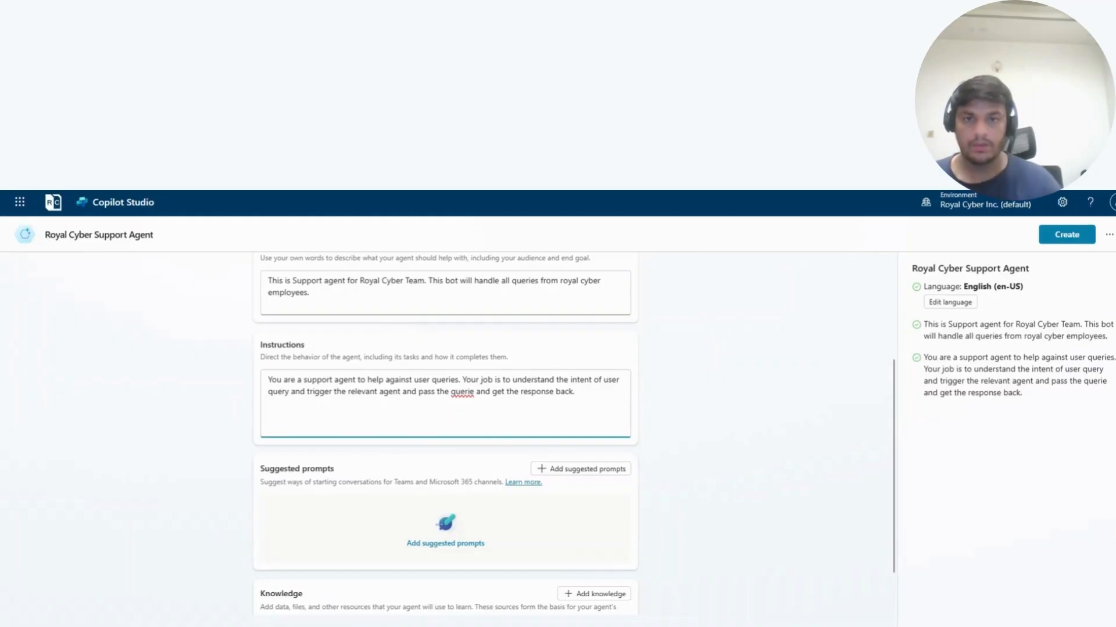
{"action": "type", "text": "s"}
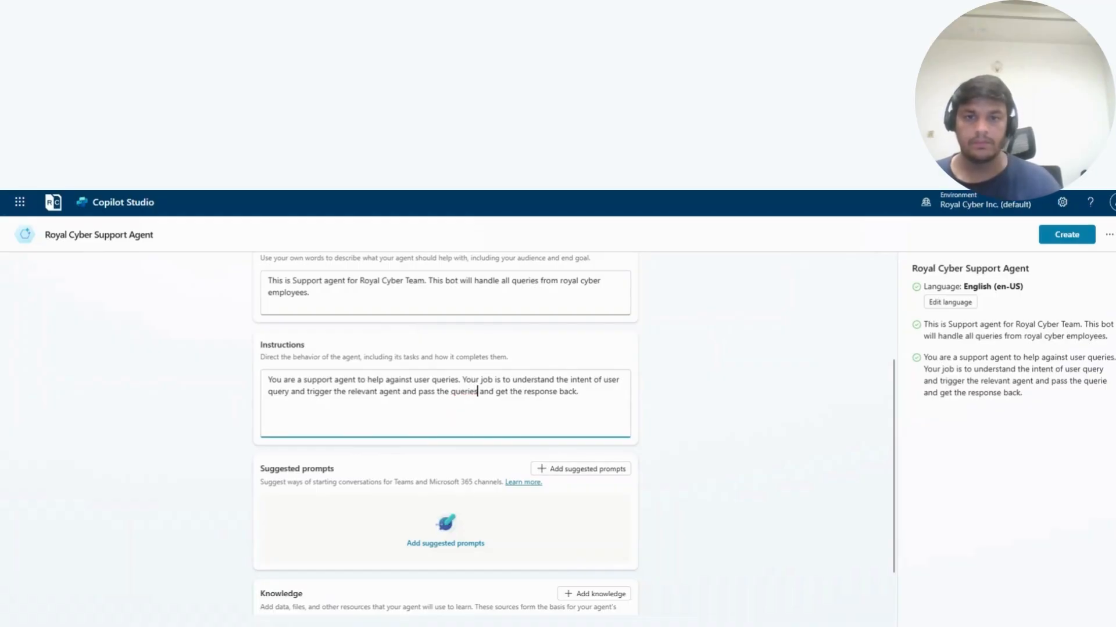
- Check the filled-in configuration and create the Royal Cyber Support Agent
{"action": "scroll", "coordinate": [473, 465], "scroll_direction": "down", "scroll_amount": 1}
{"action": "scroll", "coordinate": [473, 464], "scroll_direction": "up", "scroll_amount": 4}
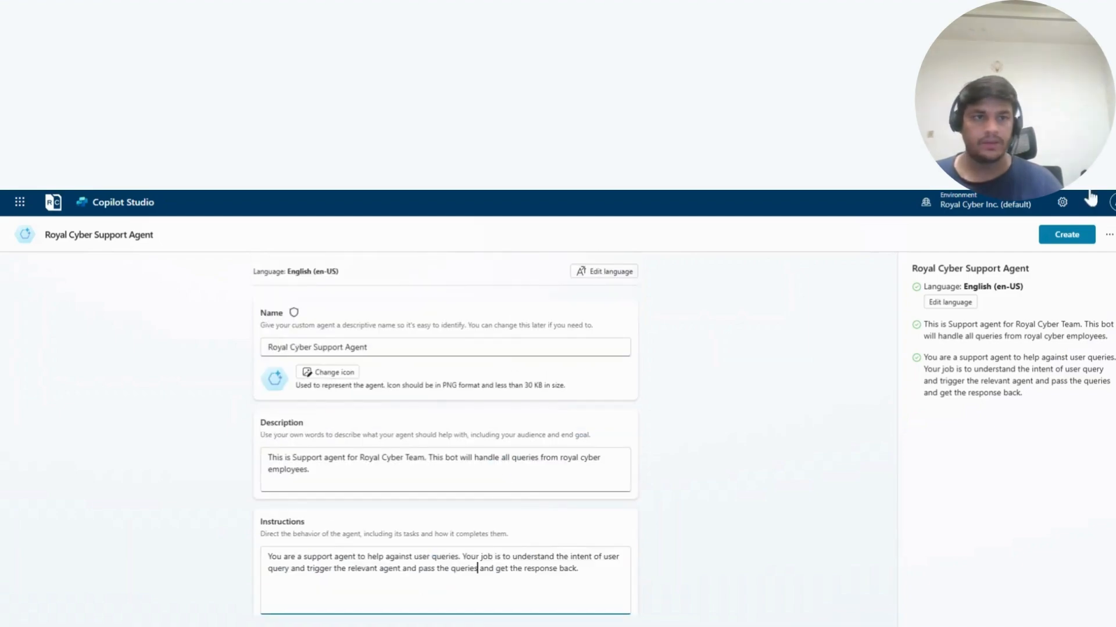
{"action": "left_click", "coordinate": [1065, 237]}
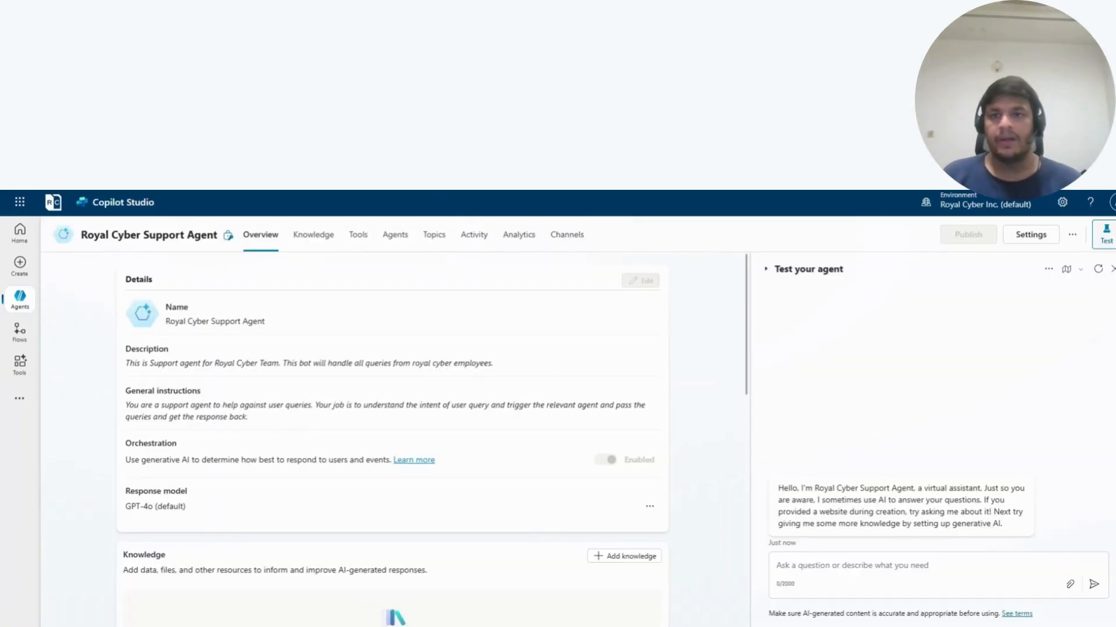
- Connect the existing Royal Cyber HR Bot to the Royal Cyber Support Agent, with conversation history passed to it
{"action": "scroll", "coordinate": [340, 410], "scroll_direction": "down", "scroll_amount": 5}
{"action": "scroll", "coordinate": [366, 418], "scroll_direction": "up", "scroll_amount": 5}
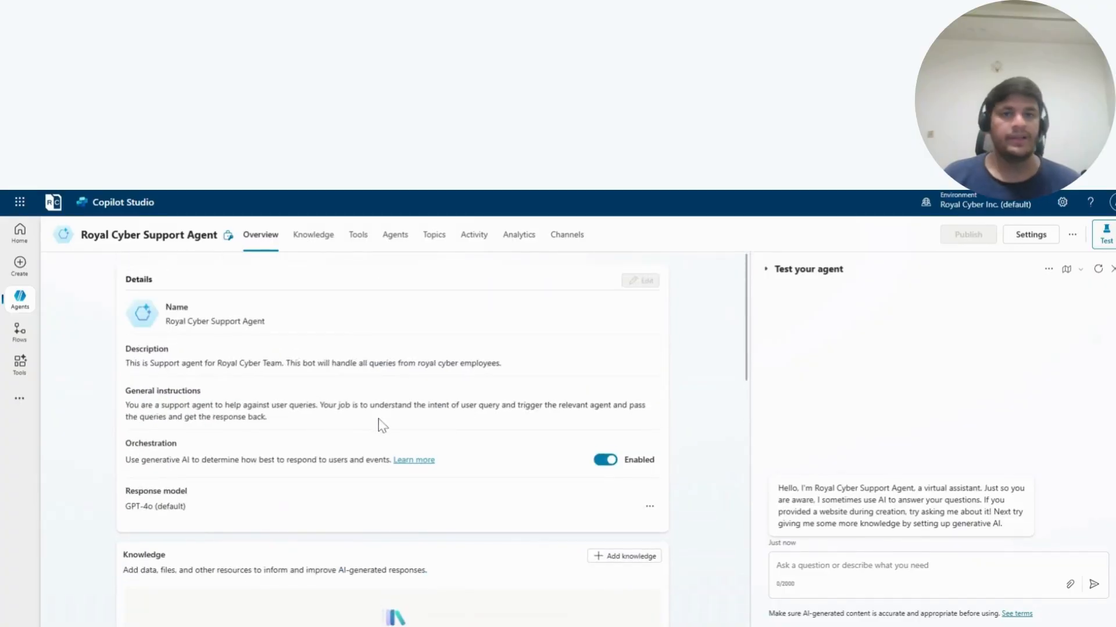
{"action": "left_click", "coordinate": [398, 243]}
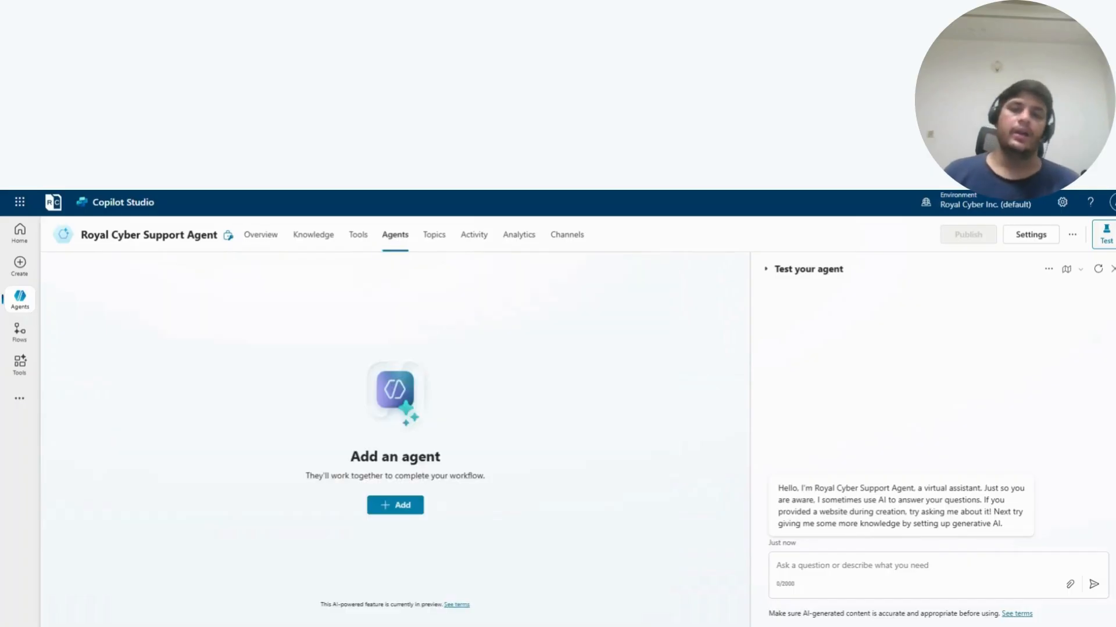
{"action": "left_click", "coordinate": [402, 507]}
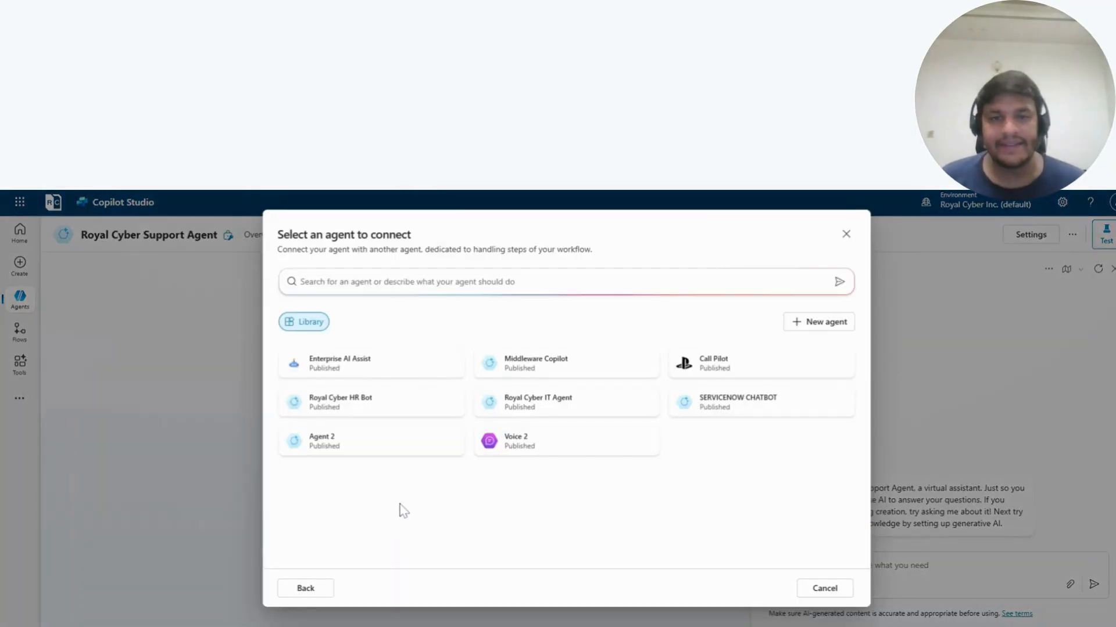
{"action": "left_click", "coordinate": [327, 407]}
{"action": "left_click", "coordinate": [296, 401]}
{"action": "left_click", "coordinate": [297, 406]}
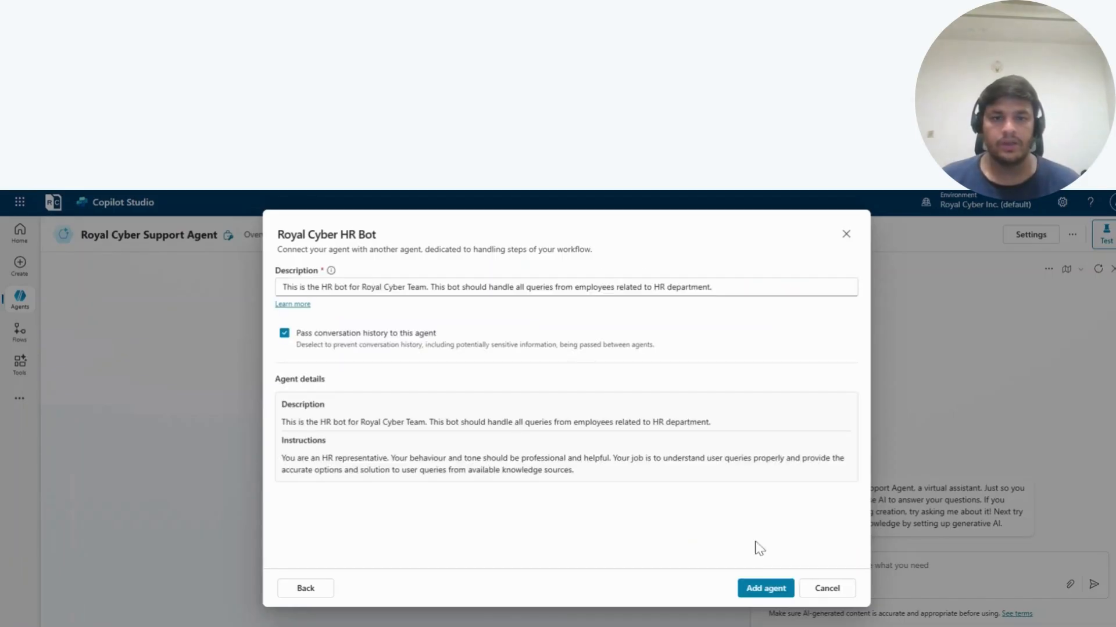
{"action": "left_click", "coordinate": [768, 592]}
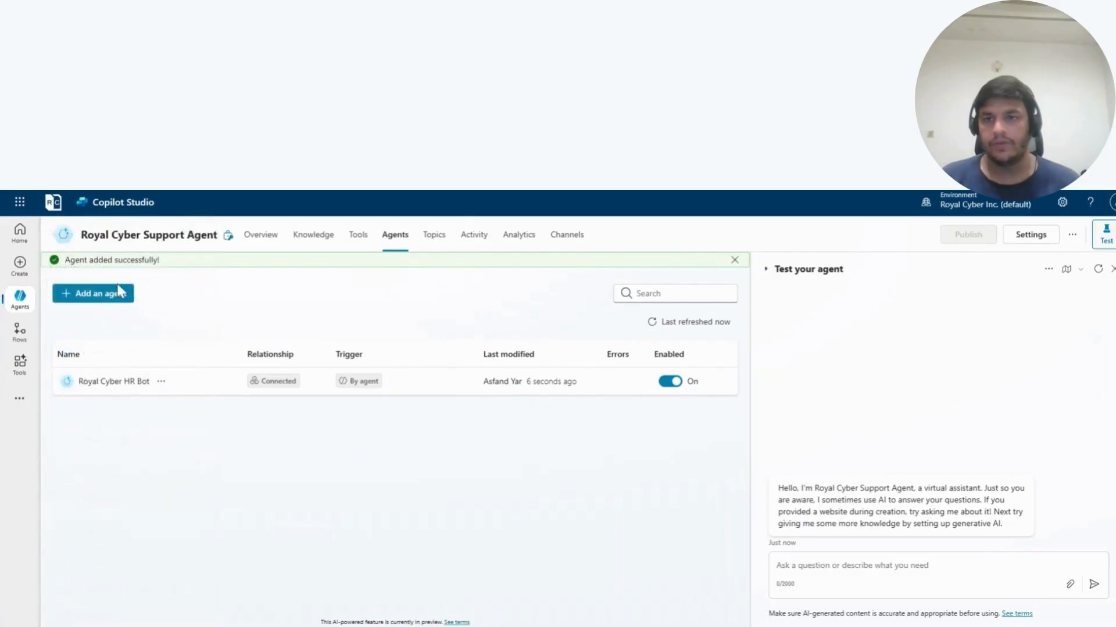
- Connect the existing Copilot Studio agent Royal Cyber IT Agent to the support agent and restart the test chat
{"action": "left_click", "coordinate": [108, 299]}
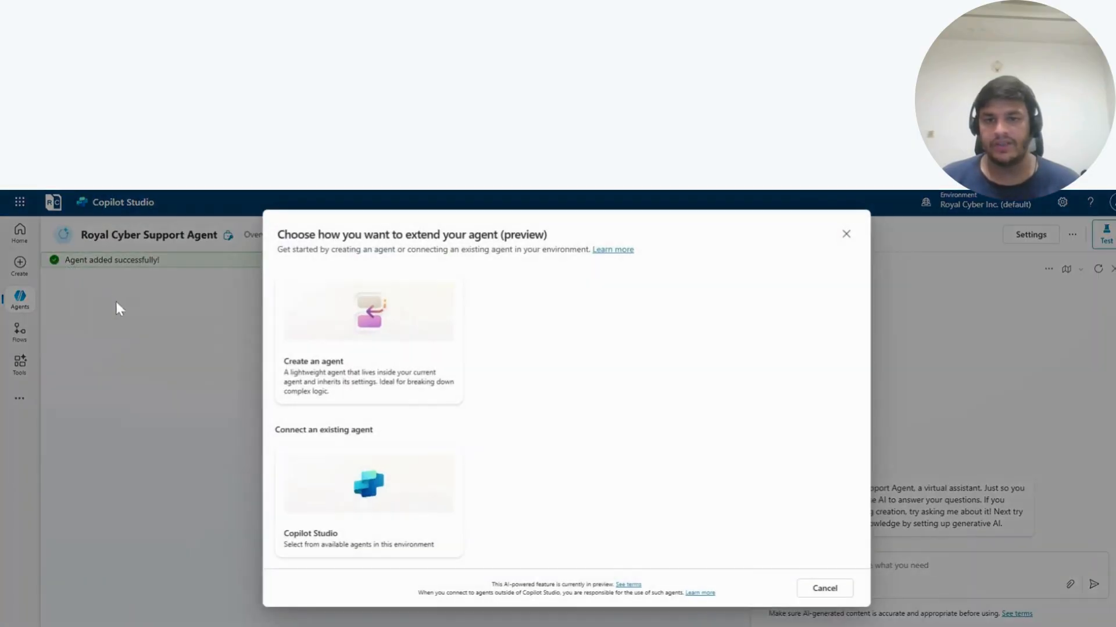
{"action": "left_click", "coordinate": [372, 491]}
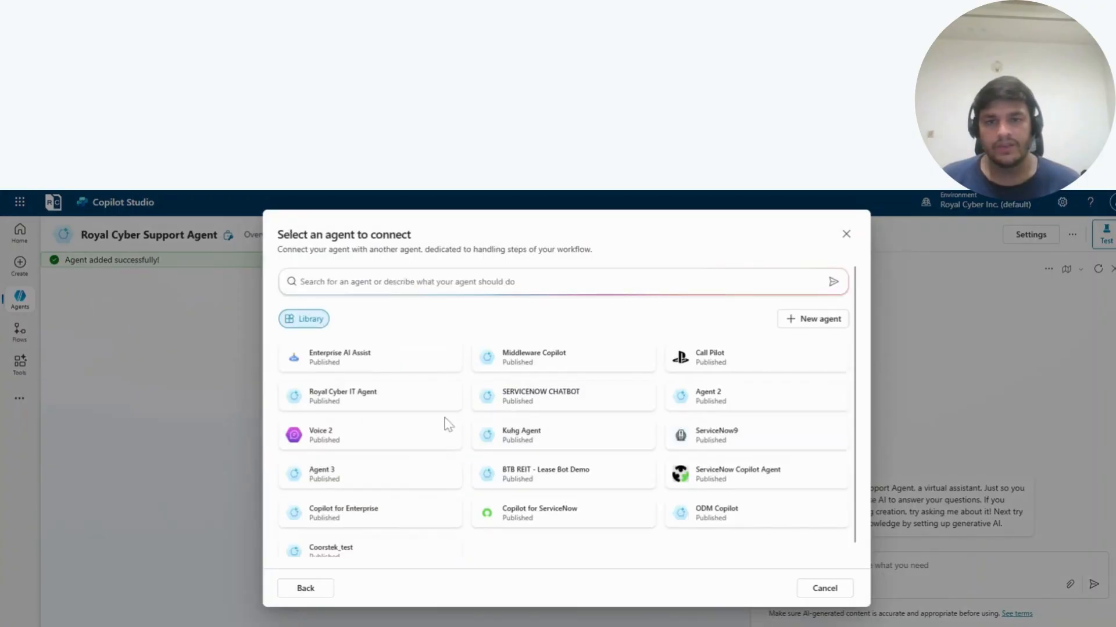
{"action": "left_click", "coordinate": [378, 401]}
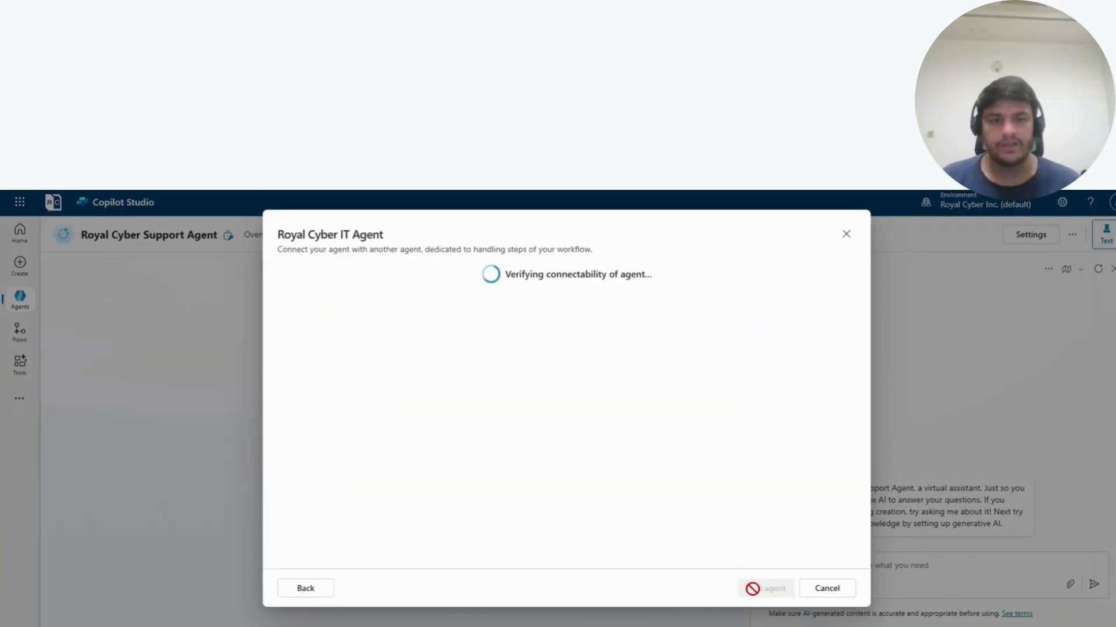
{"action": "left_click", "coordinate": [752, 589]}
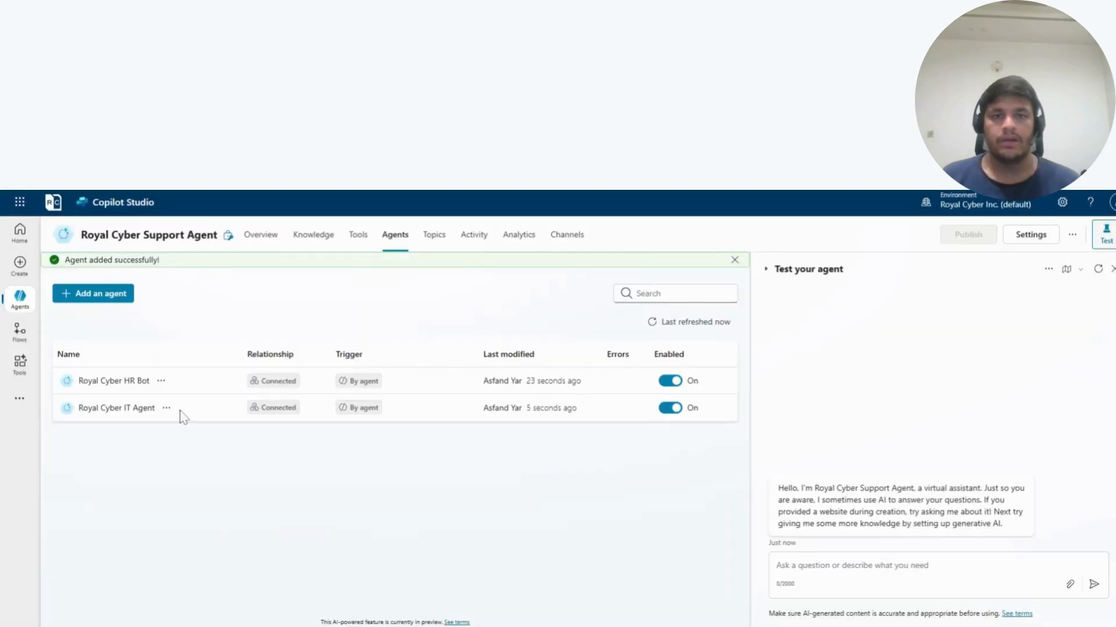
{"action": "left_click", "coordinate": [1098, 270]}
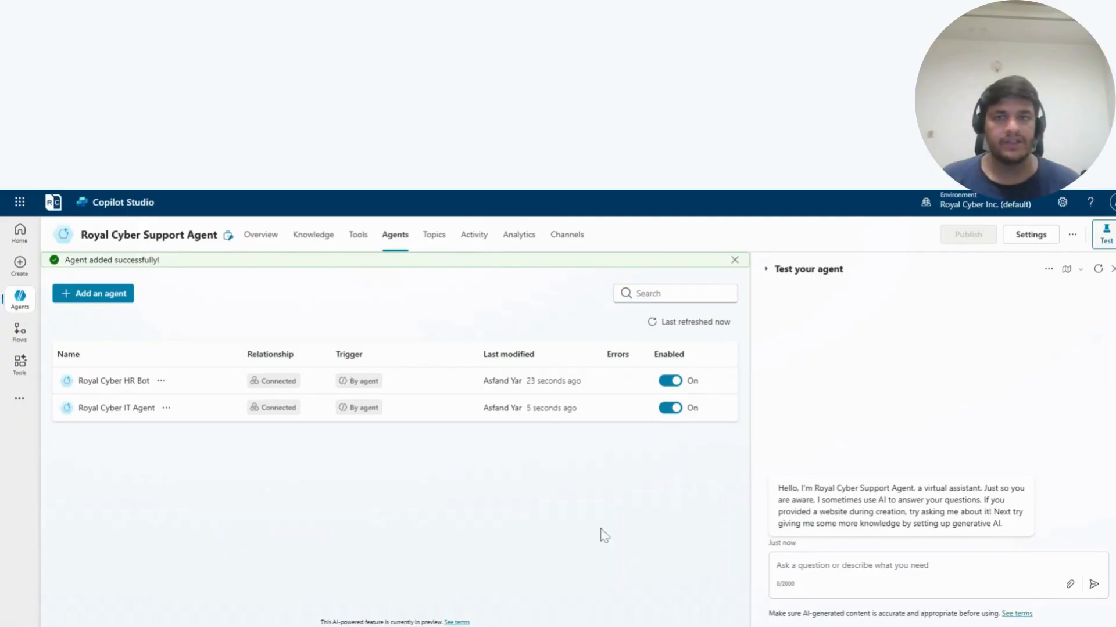
- Review the Royal Cyber HR Bot's connection details, then open the bot itself to check its description, instructions and knowledge sources
{"action": "left_click", "coordinate": [109, 387]}
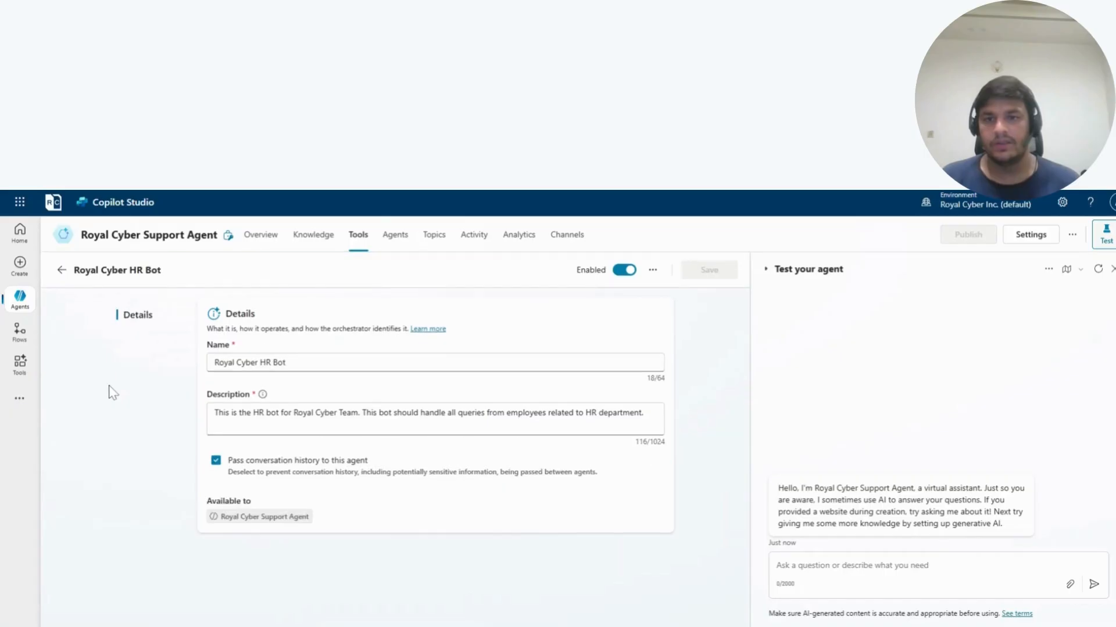
{"action": "mouse_move", "coordinate": [21, 297]}
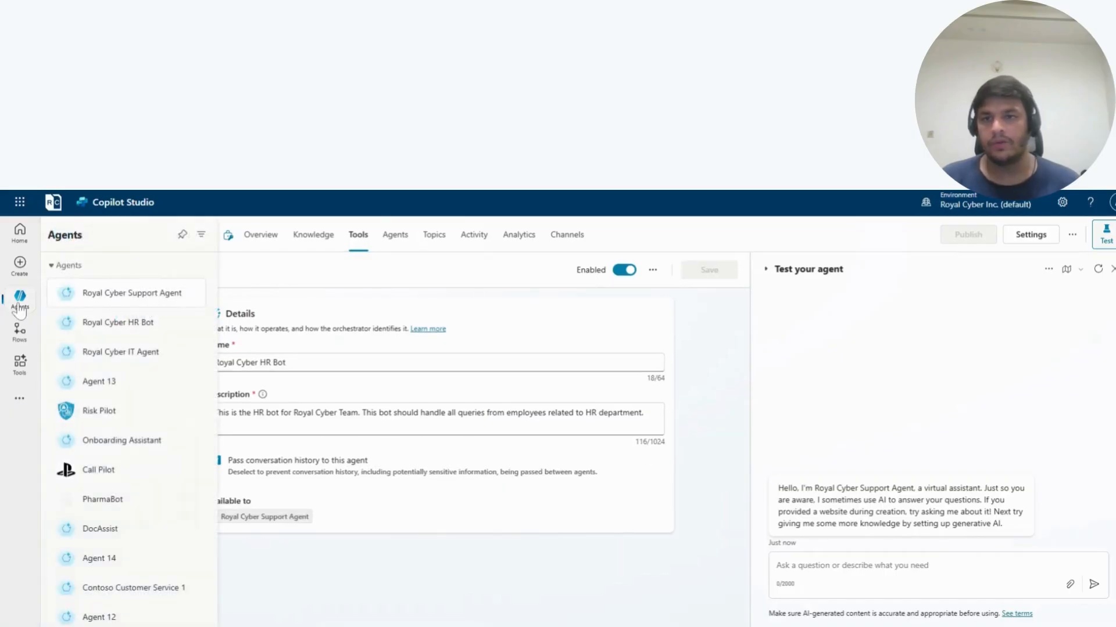
{"action": "left_click", "coordinate": [125, 335]}
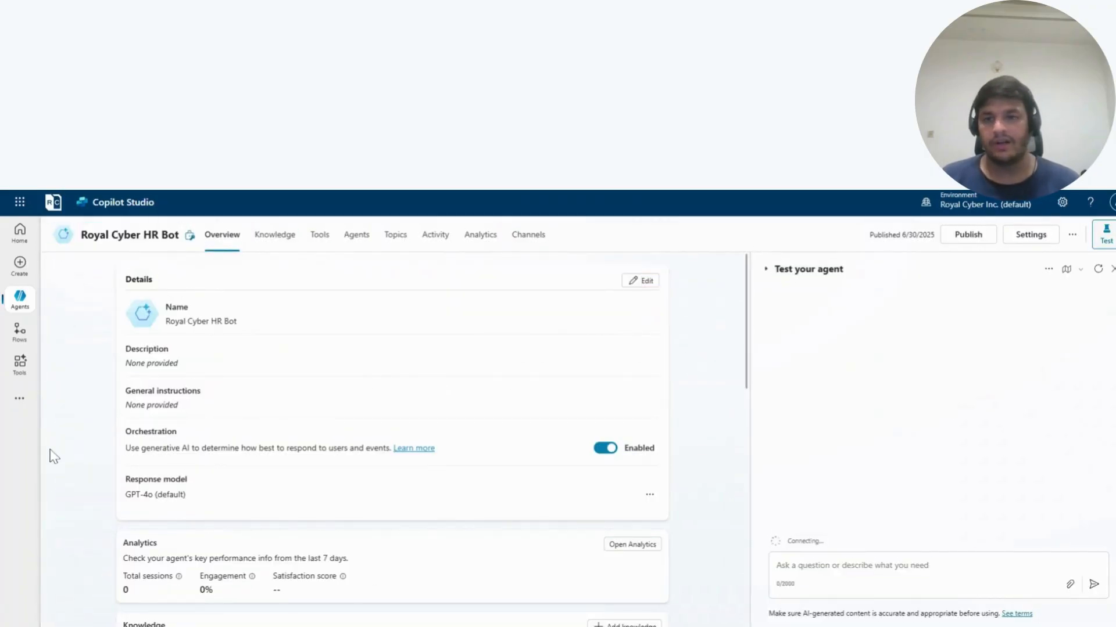
{"action": "scroll", "coordinate": [204, 430], "scroll_direction": "down", "scroll_amount": 2}
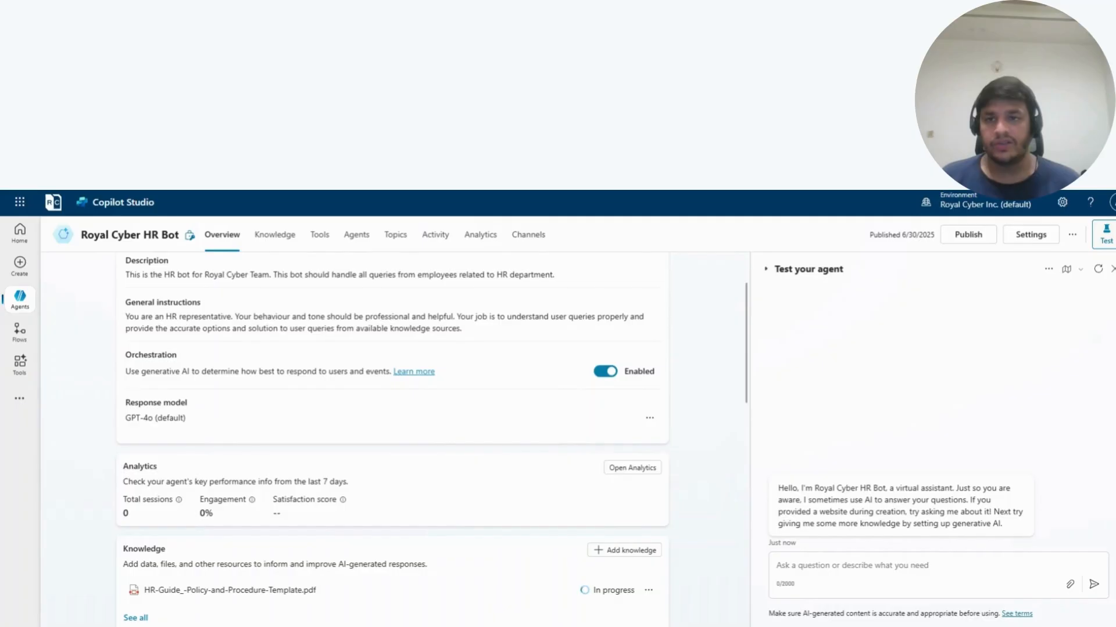
{"action": "scroll", "coordinate": [157, 337], "scroll_direction": "up", "scroll_amount": 2}
{"action": "left_click", "coordinate": [289, 250]}
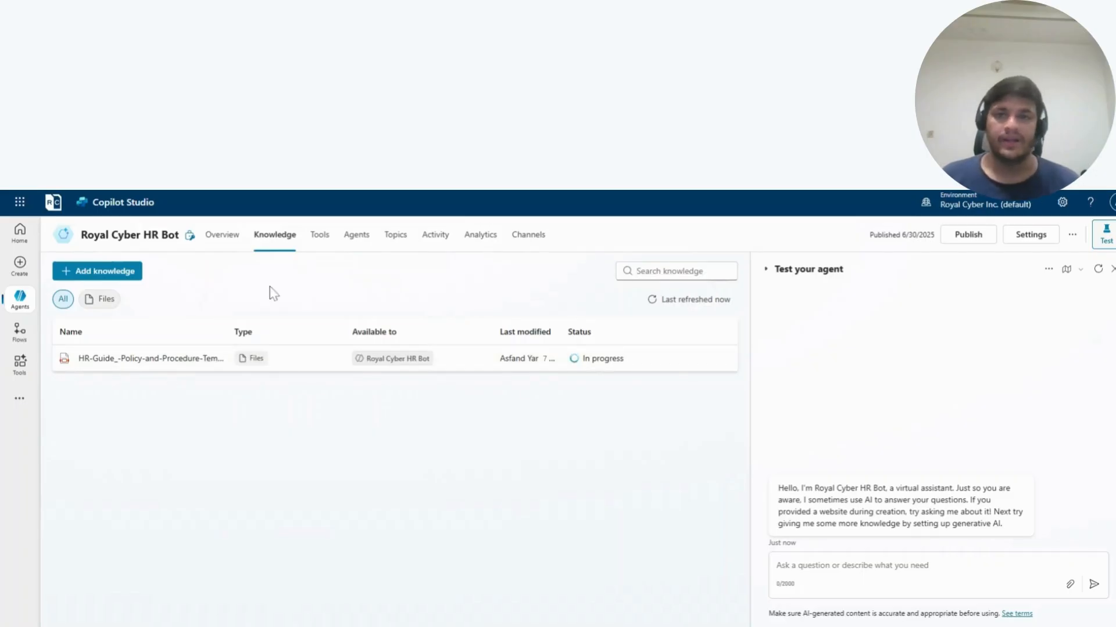
- Open the Royal Cyber IT Agent and check its description, instructions and the status of its knowledge files
{"action": "left_click", "coordinate": [21, 306]}
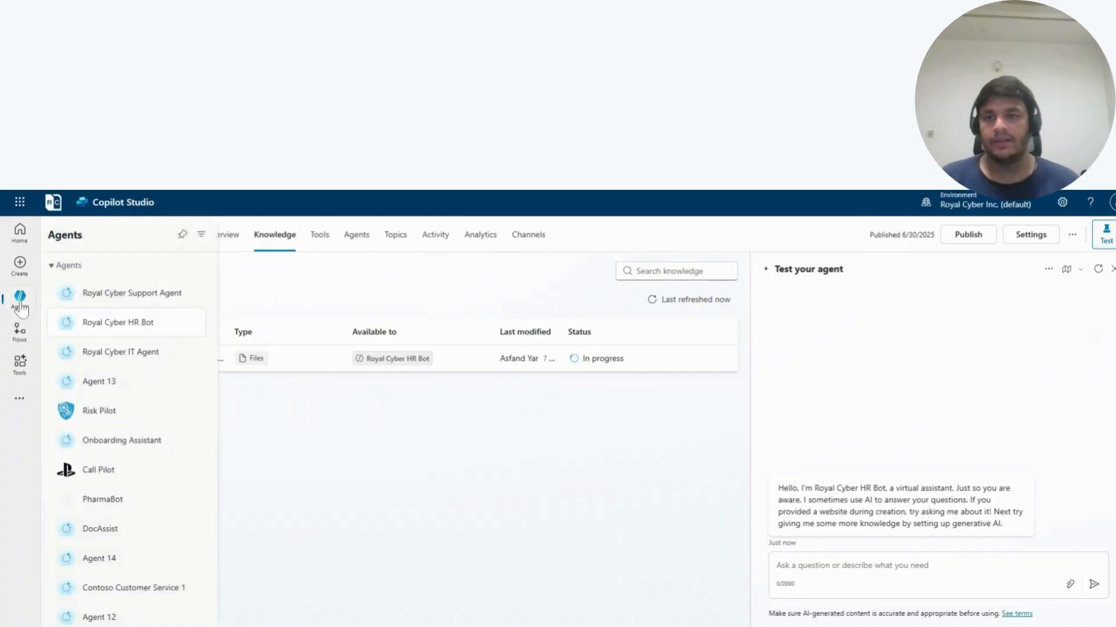
{"action": "left_click", "coordinate": [127, 364]}
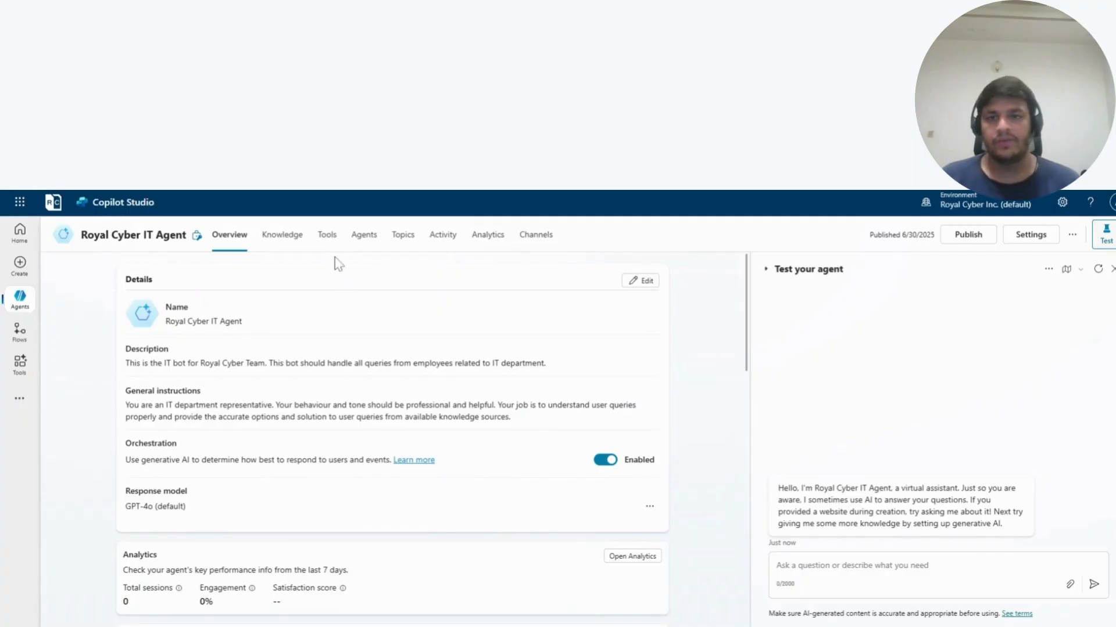
{"action": "left_click", "coordinate": [282, 238]}
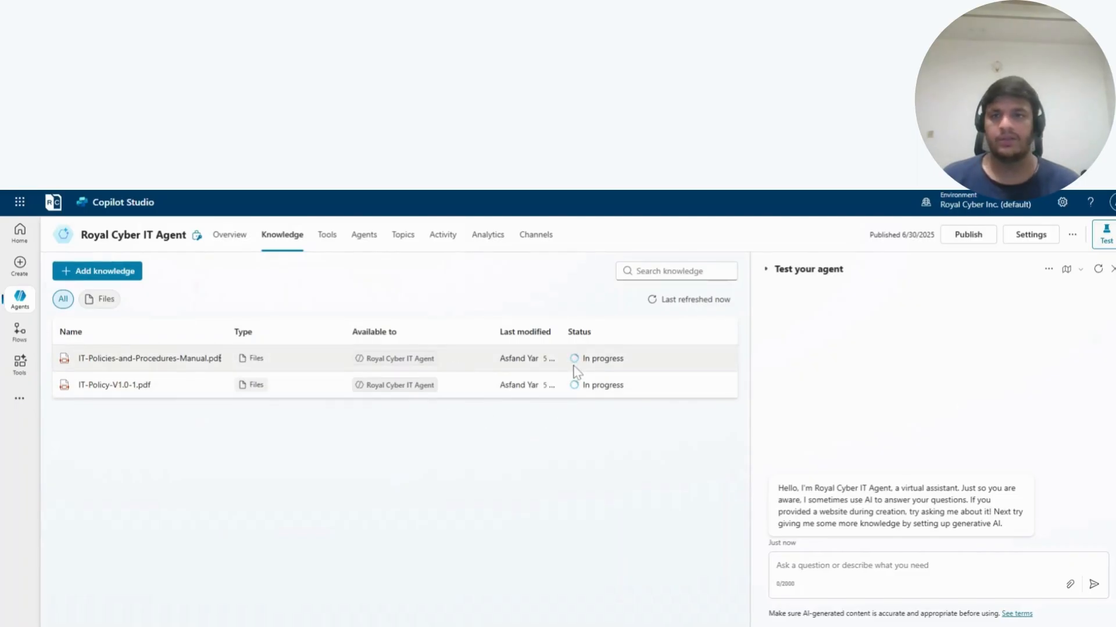
- Return to the Royal Cyber HR Bot and recheck the processing status of its HR guide knowledge file
{"action": "left_click", "coordinate": [13, 303]}
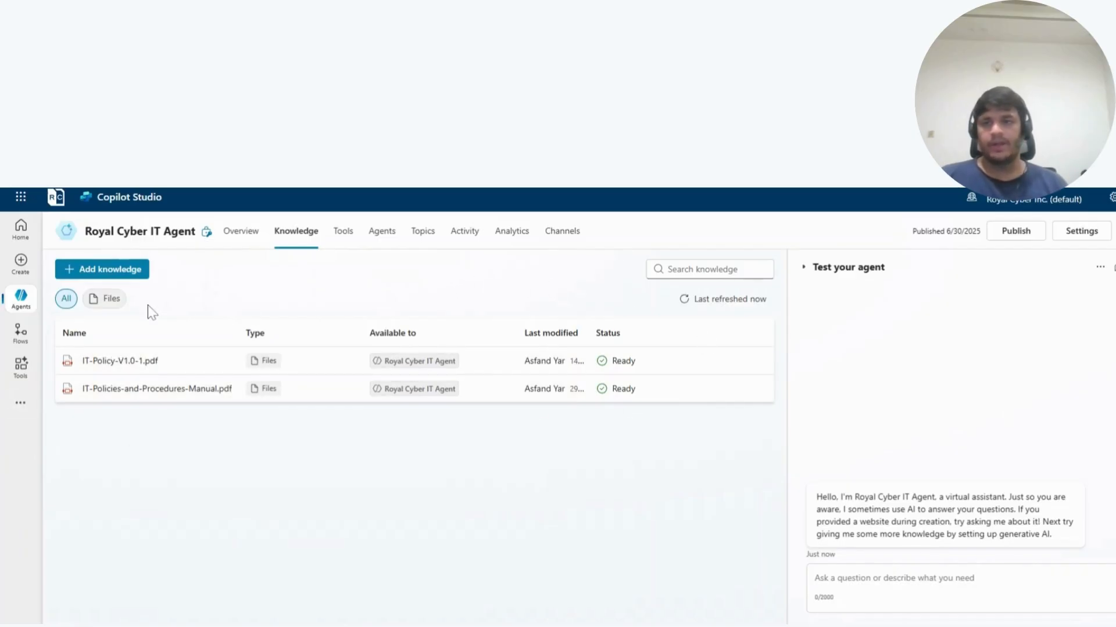
{"action": "mouse_move", "coordinate": [20, 298]}
{"action": "left_click", "coordinate": [97, 354]}
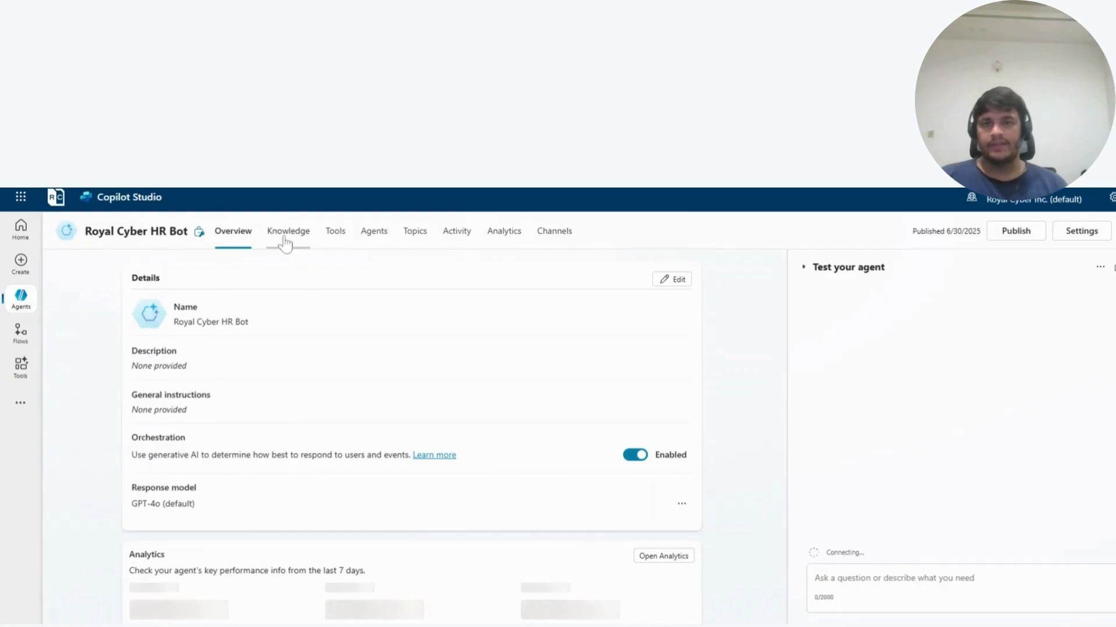
{"action": "left_click", "coordinate": [284, 244]}
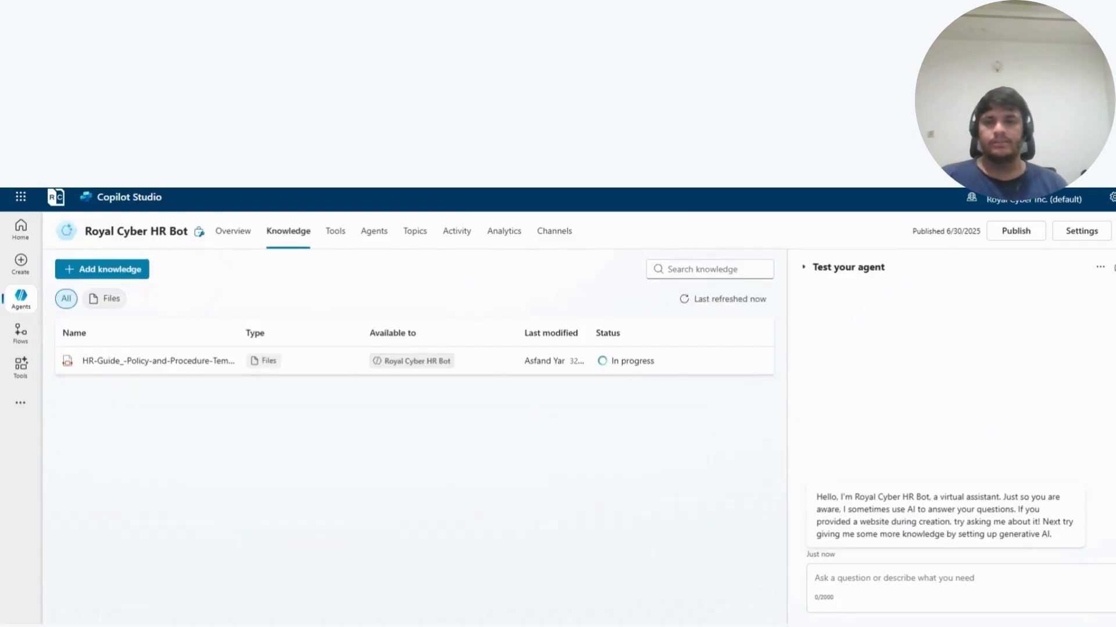
- Review the Royal Cyber Support Agent's generative AI settings for orchestration, connected agents, responses and knowledge, then return to its overview
{"action": "left_click", "coordinate": [21, 297]}
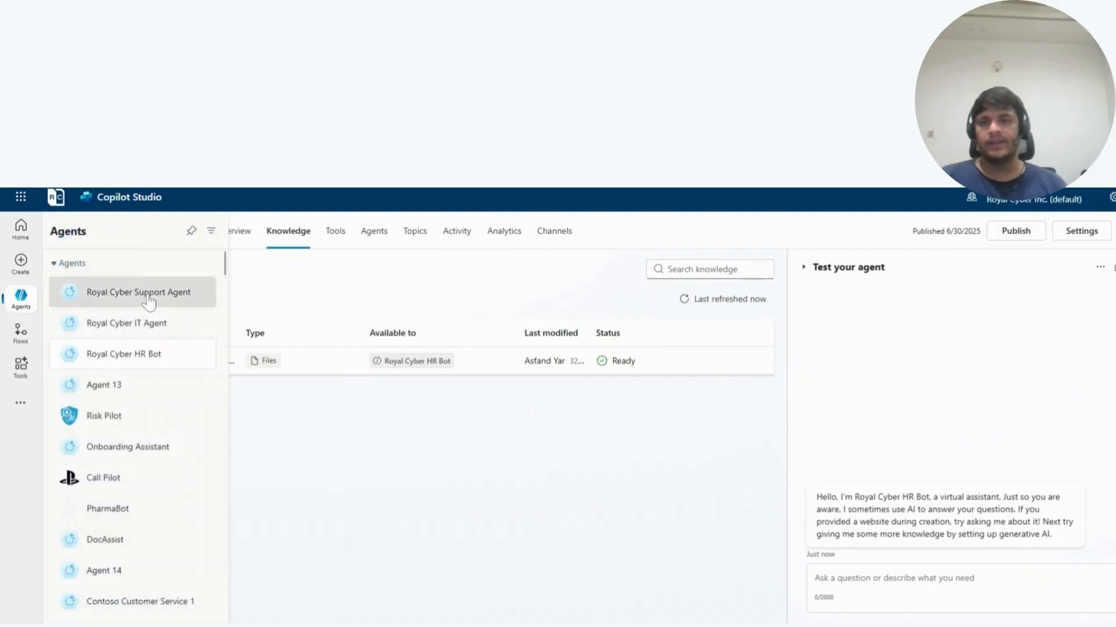
{"action": "left_click", "coordinate": [147, 296]}
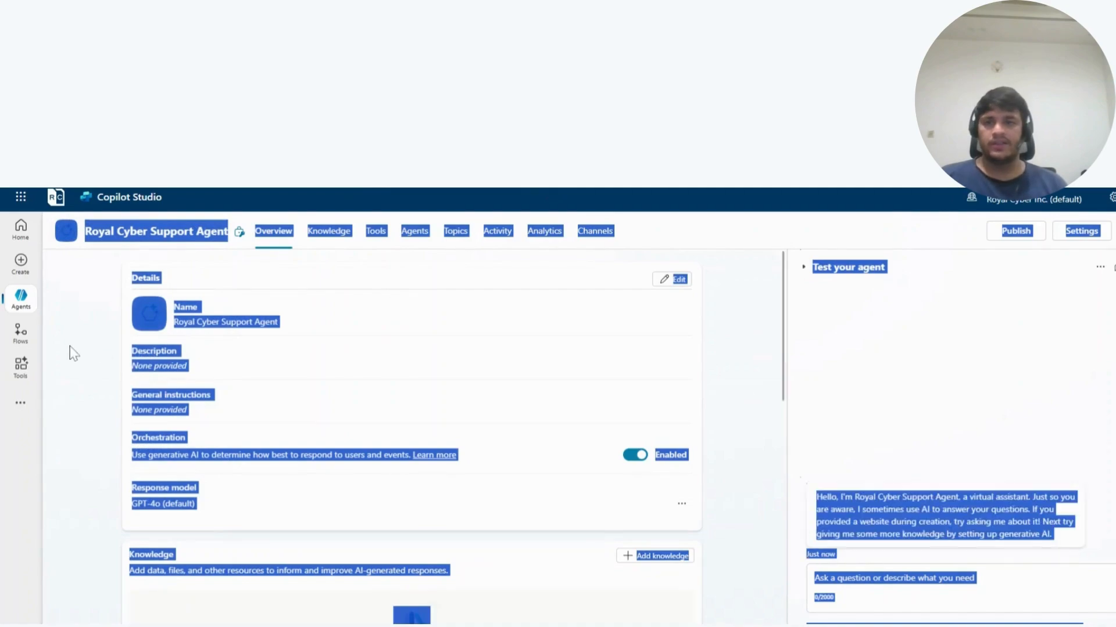
{"action": "left_click", "coordinate": [759, 304]}
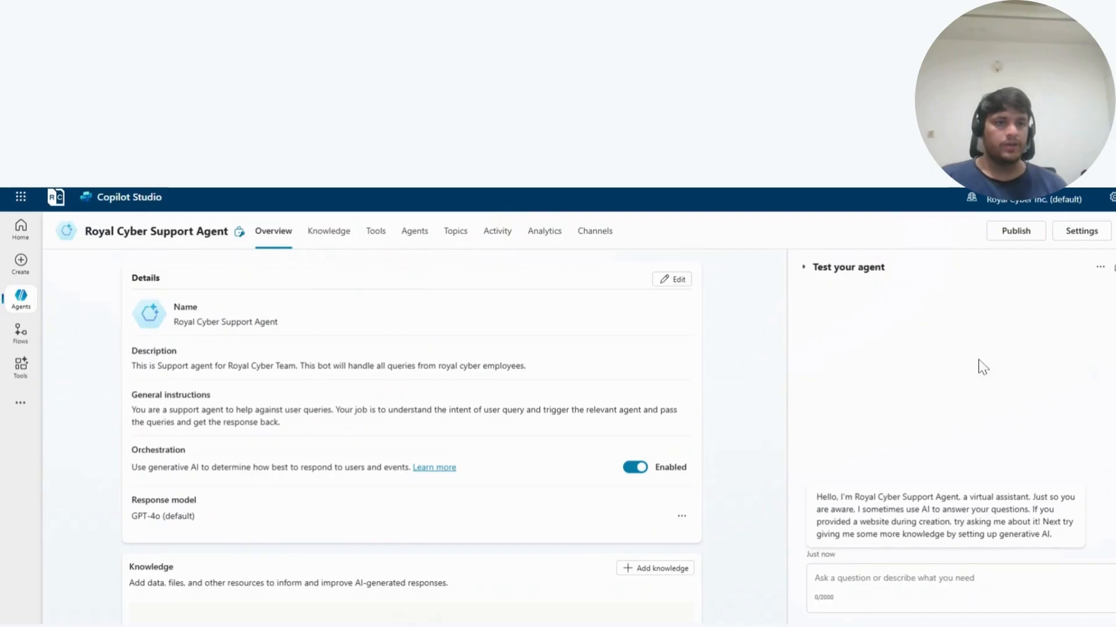
{"action": "left_click", "coordinate": [1081, 238]}
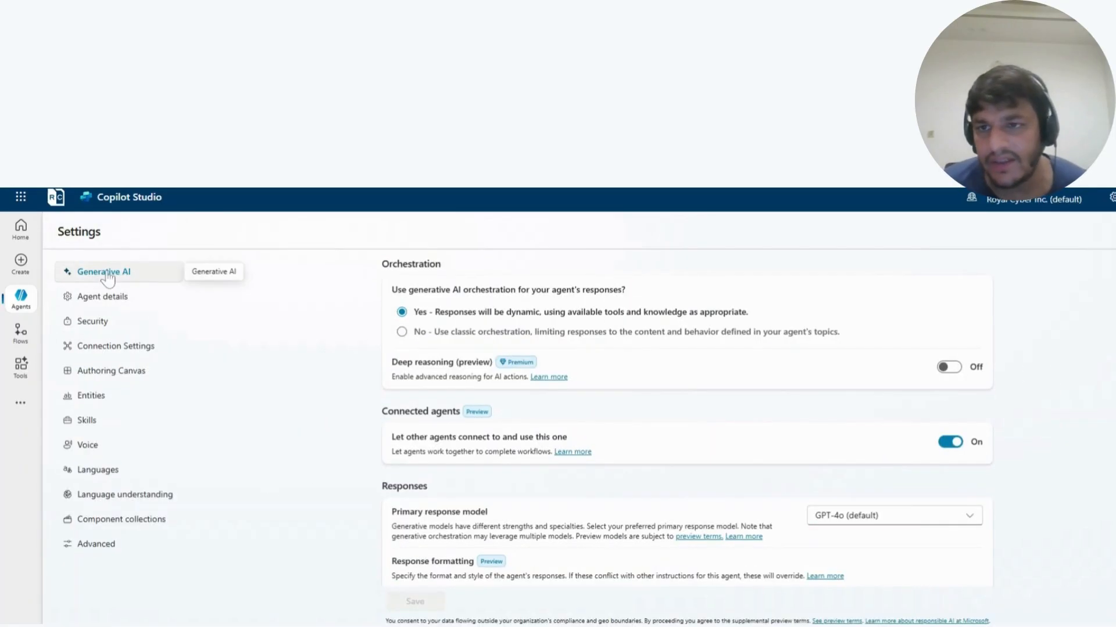
{"action": "scroll", "coordinate": [647, 394], "scroll_direction": "down", "scroll_amount": 2}
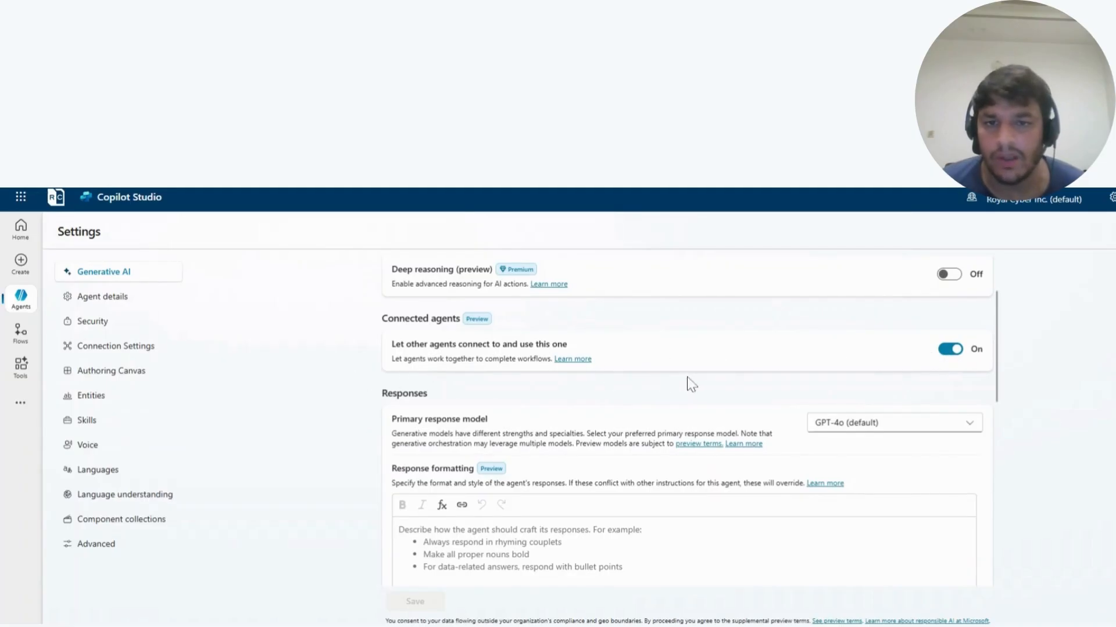
{"action": "scroll", "coordinate": [693, 384], "scroll_direction": "down", "scroll_amount": 6}
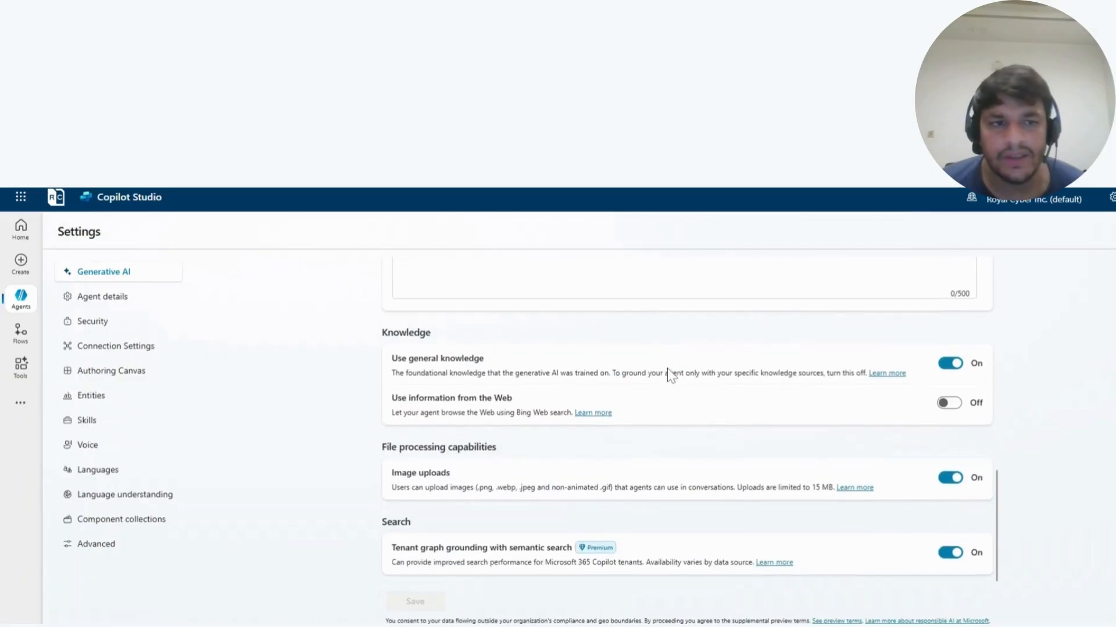
{"action": "scroll", "coordinate": [629, 427], "scroll_direction": "up", "scroll_amount": 6}
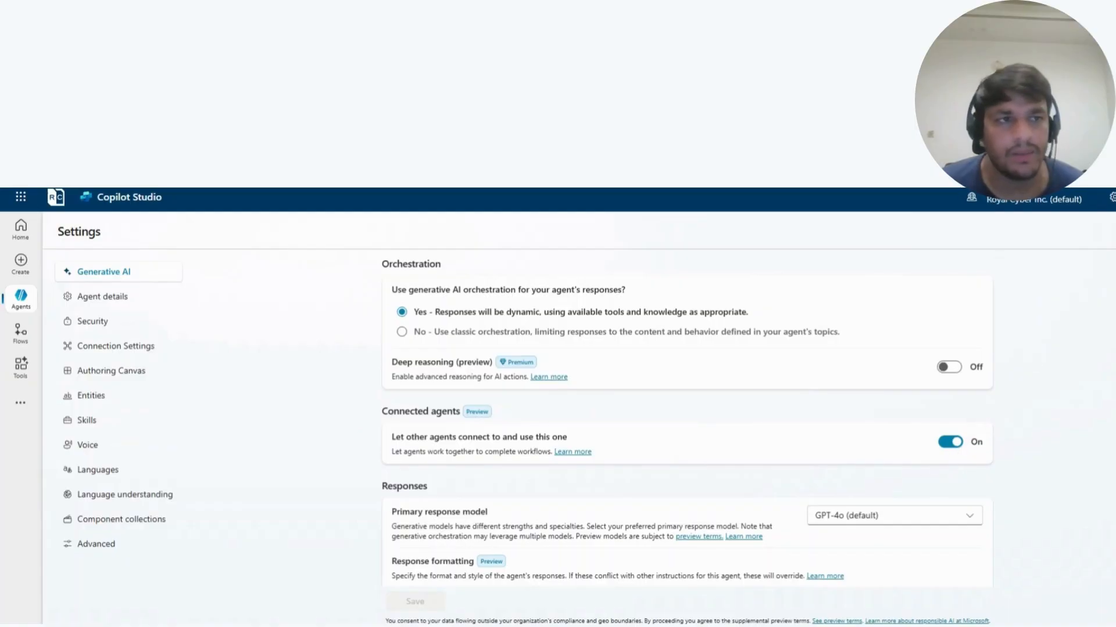
{"action": "left_click", "coordinate": [1112, 231]}
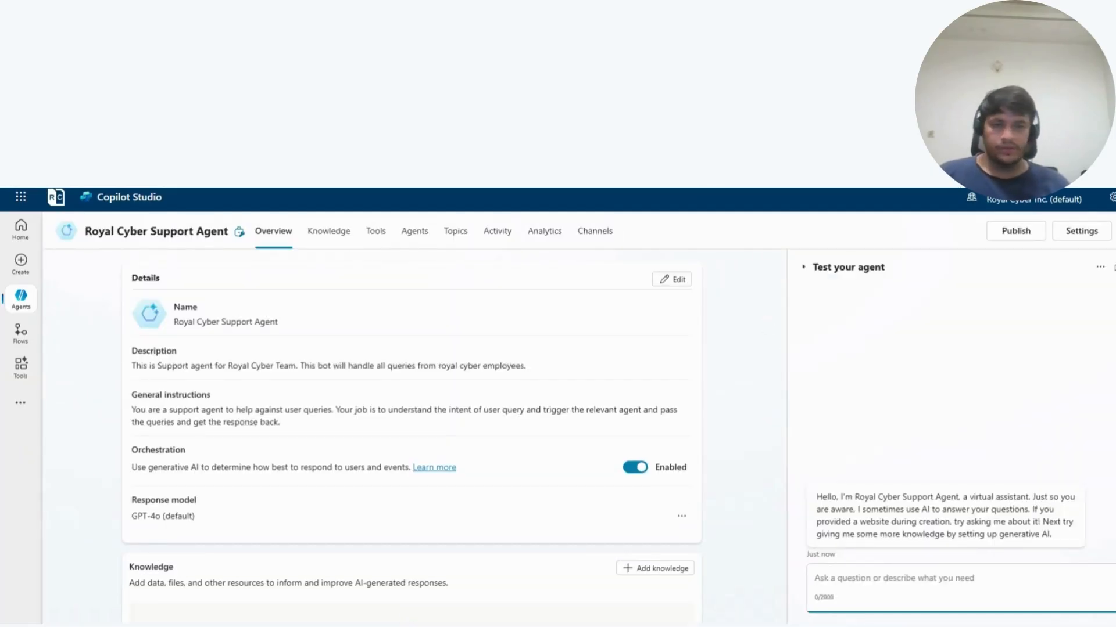
- Test the agent with "What is the hiring process and procedure" and examine the connected agent's inputs and outputs in the activity map
{"action": "type", "text": "What is the hir"}
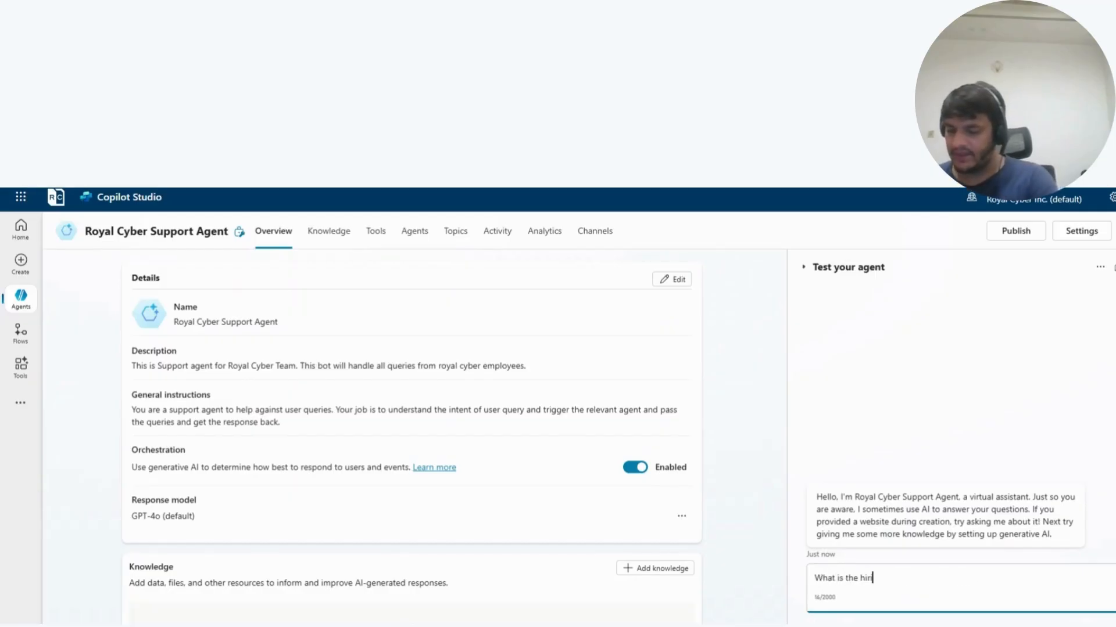
{"action": "type", "text": "ing process"}
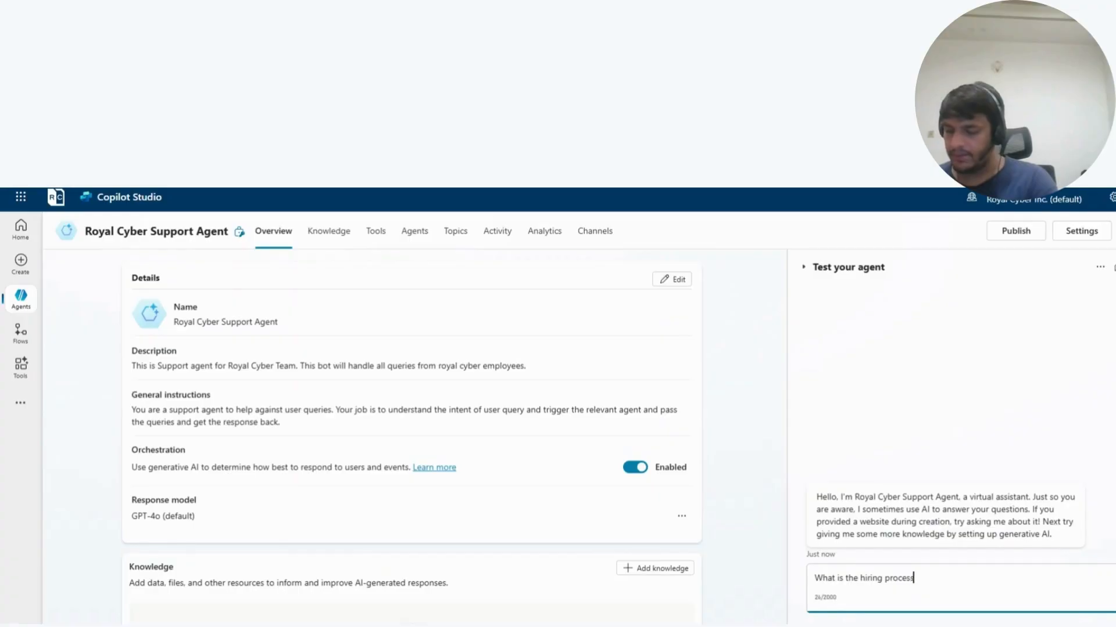
{"action": "type", "text": " and proc"}
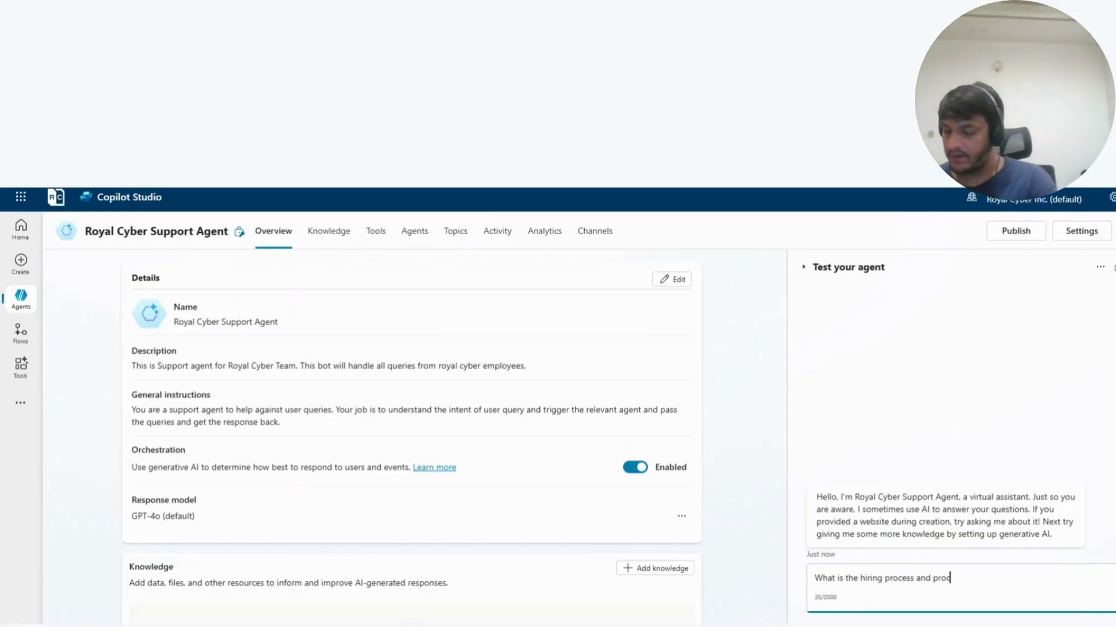
{"action": "type", "text": "edure"}
{"action": "key", "text": "Return"}
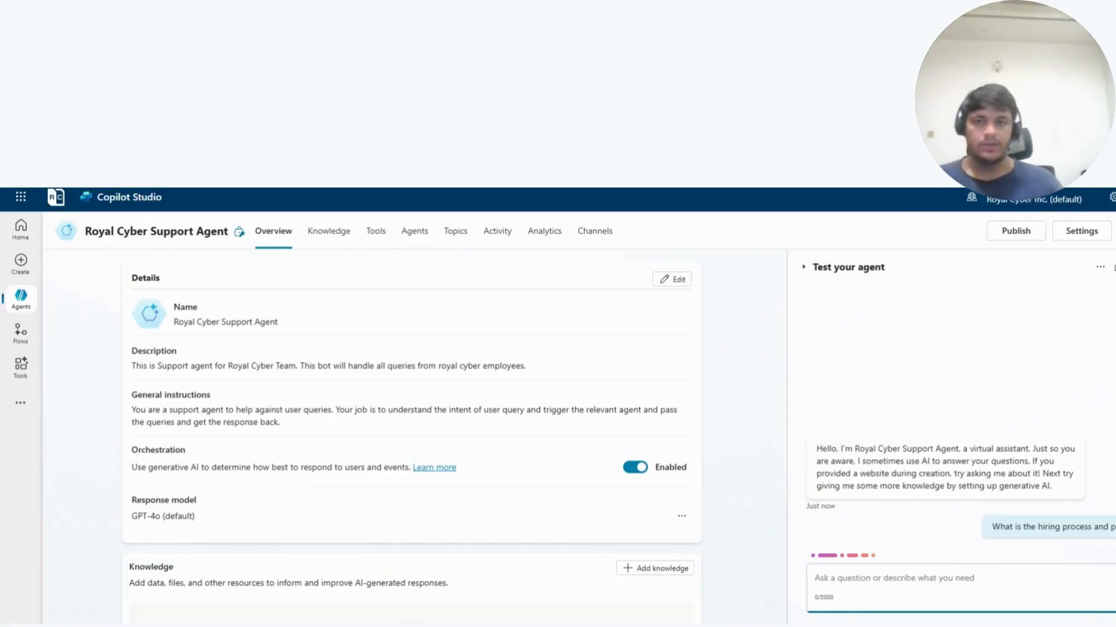
{"action": "left_click", "coordinate": [1113, 269]}
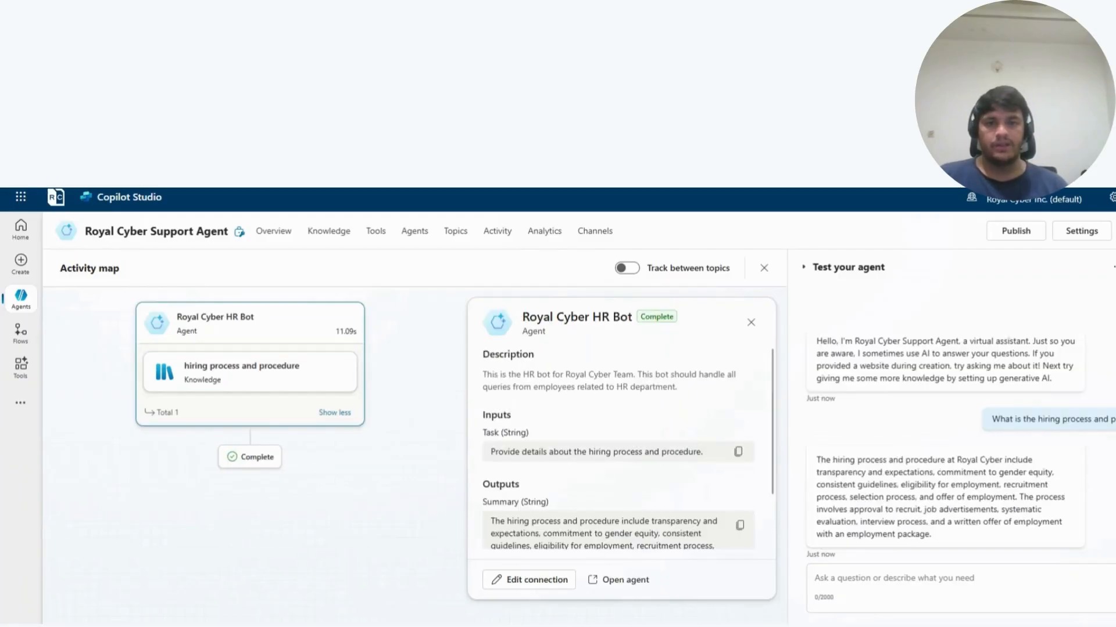
{"action": "scroll", "coordinate": [622, 450], "scroll_direction": "down", "scroll_amount": 1}
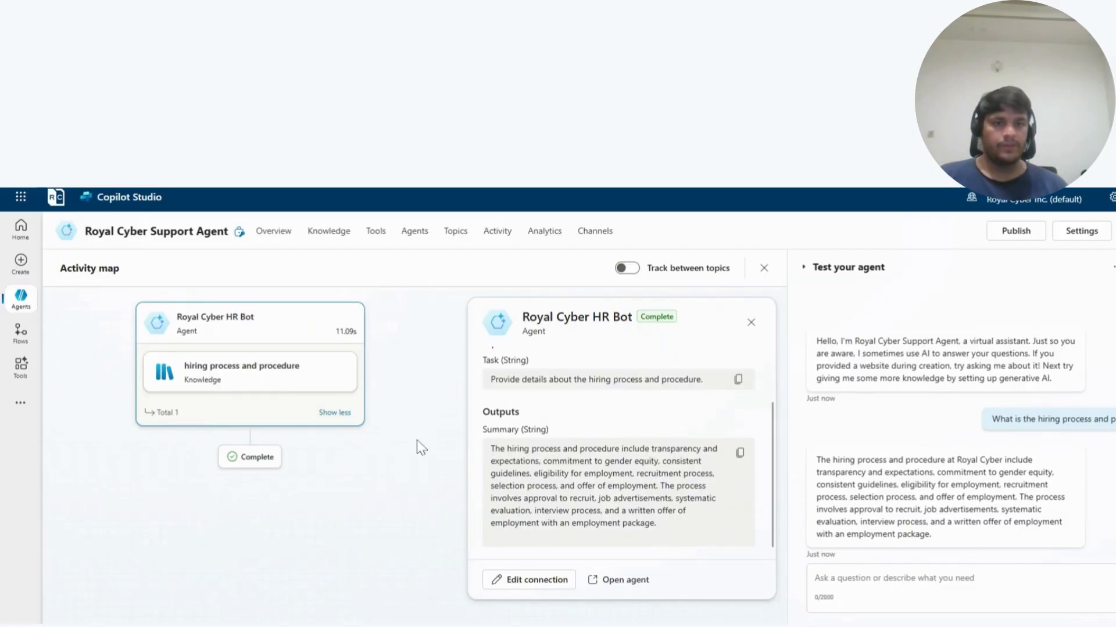
- Test the agent with "WHat is the Information Technology Security Policy?" and review the chat replies and the connected IT agent's details in the activity map
{"action": "left_click", "coordinate": [894, 578]}
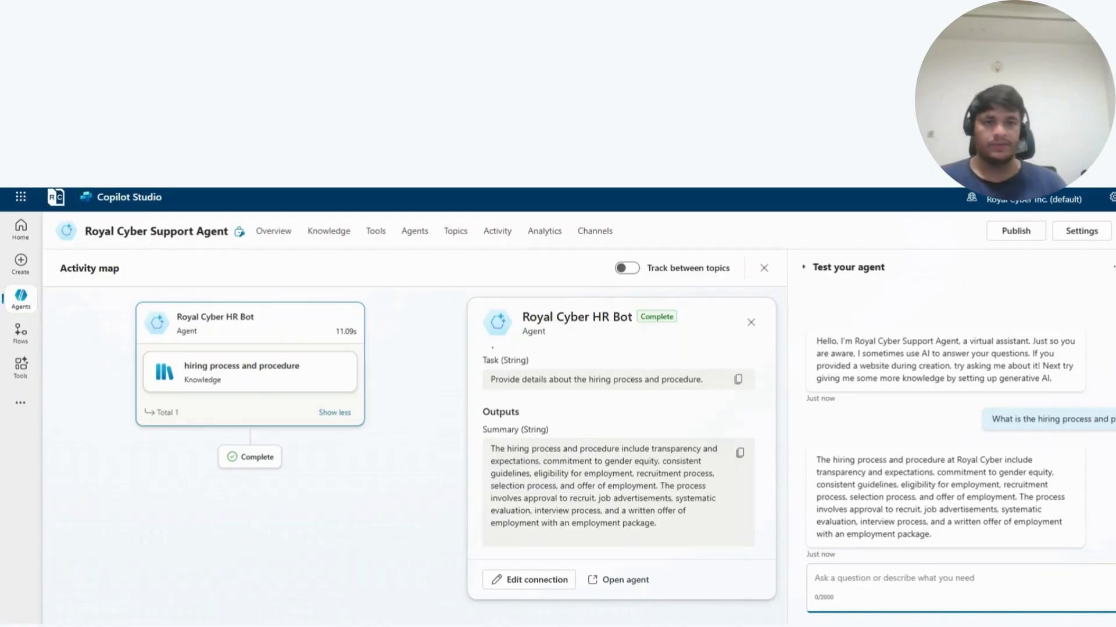
{"action": "type", "text": "WHa"}
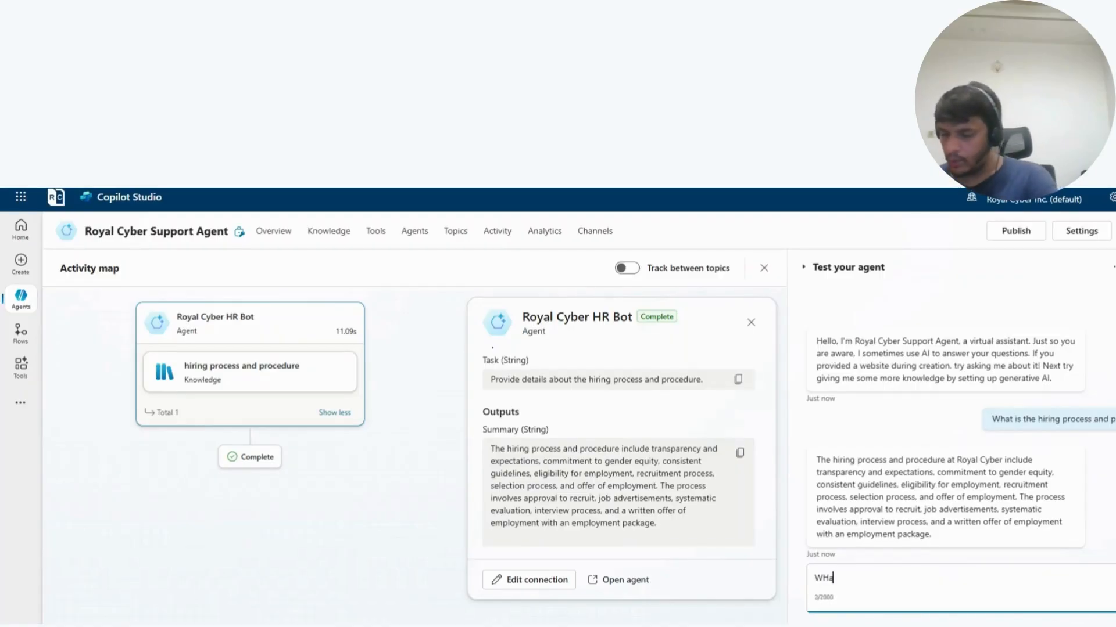
{"action": "type", "text": "t is the Information Te"}
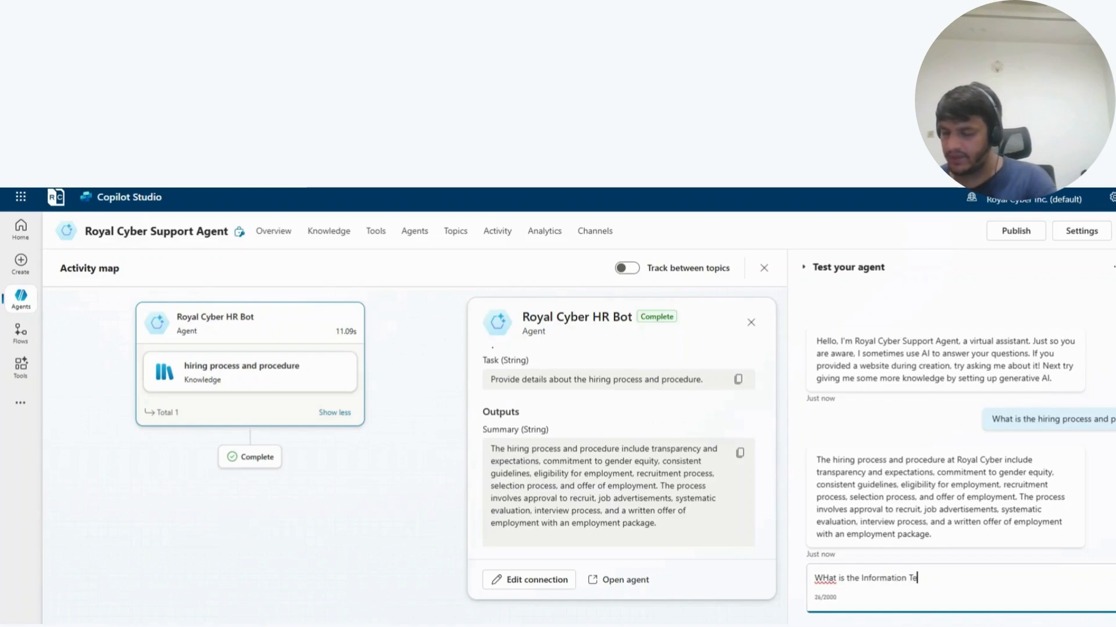
{"action": "type", "text": "chnology Securoity"}
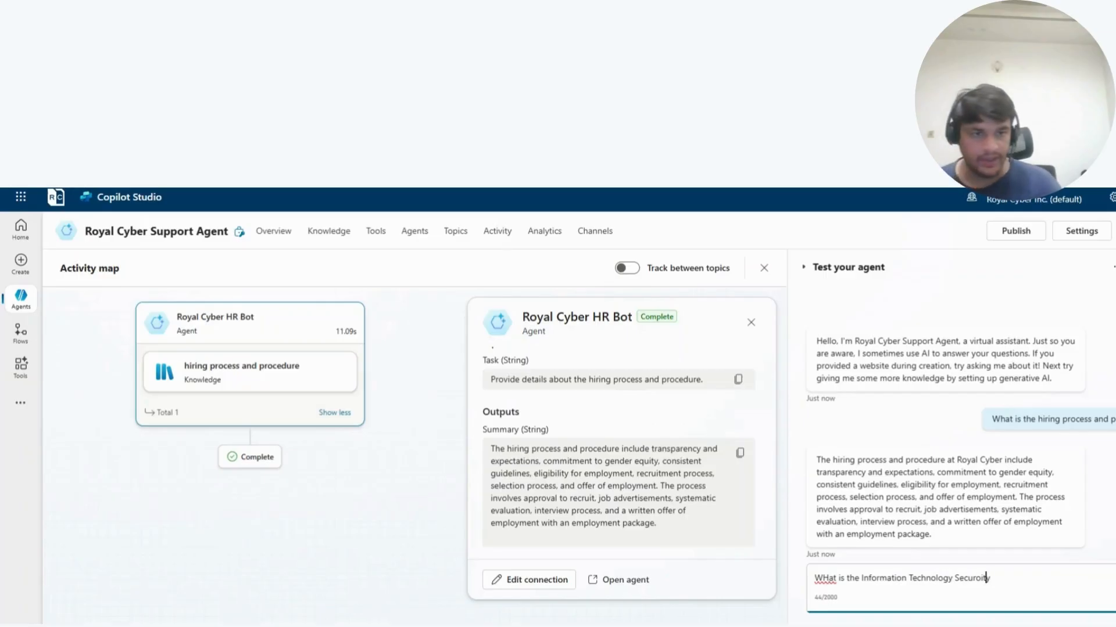
{"action": "key", "text": "BackSpace"}
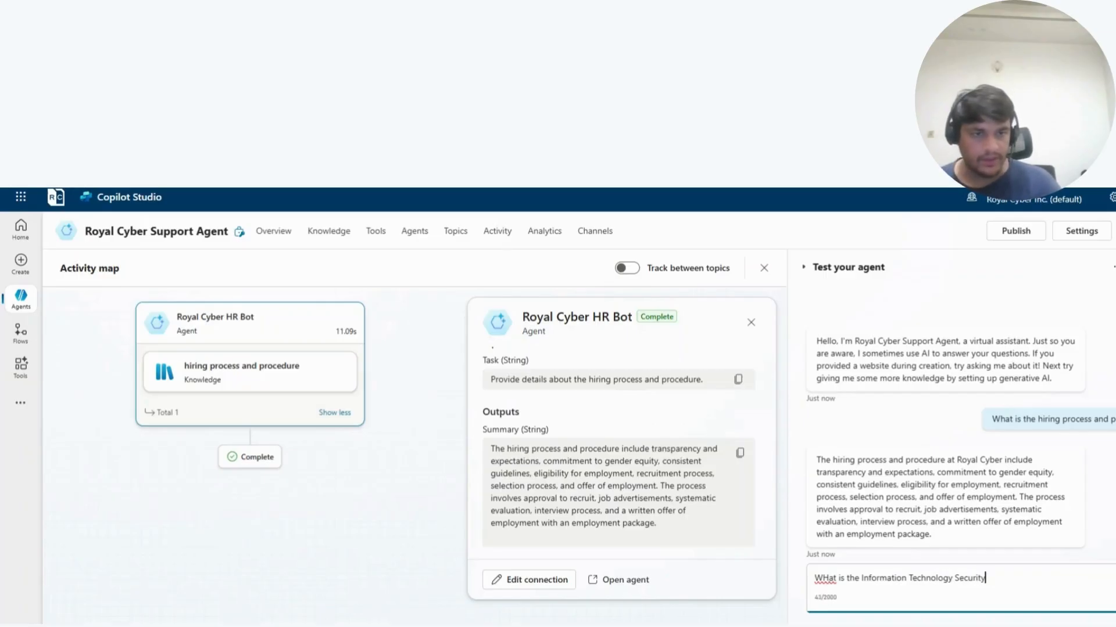
{"action": "type", "text": "Policy?"}
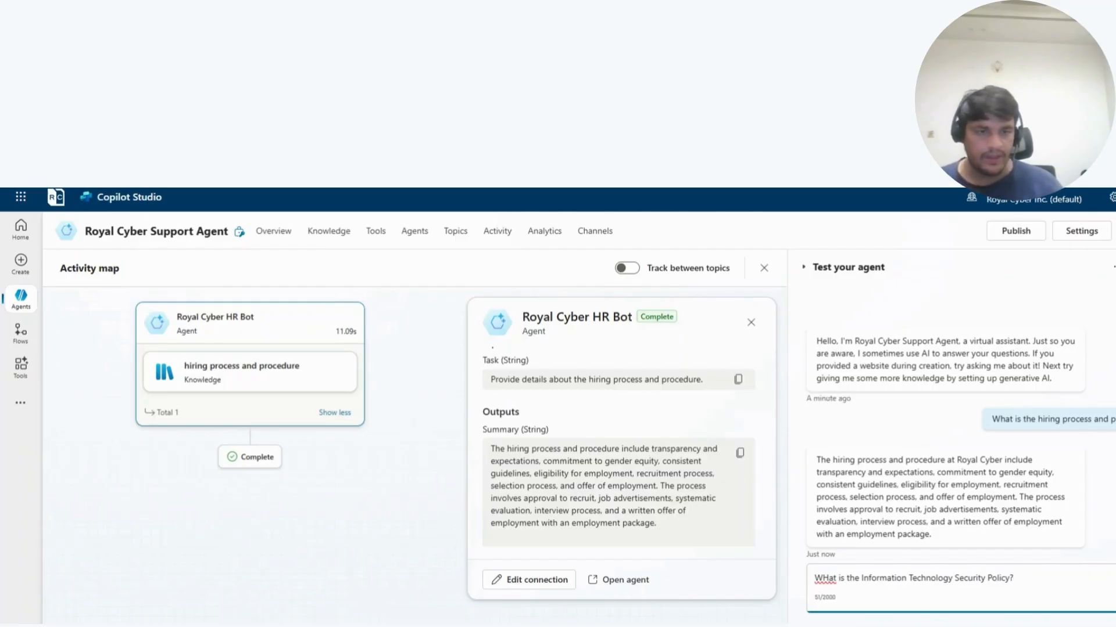
{"action": "key", "text": "Return"}
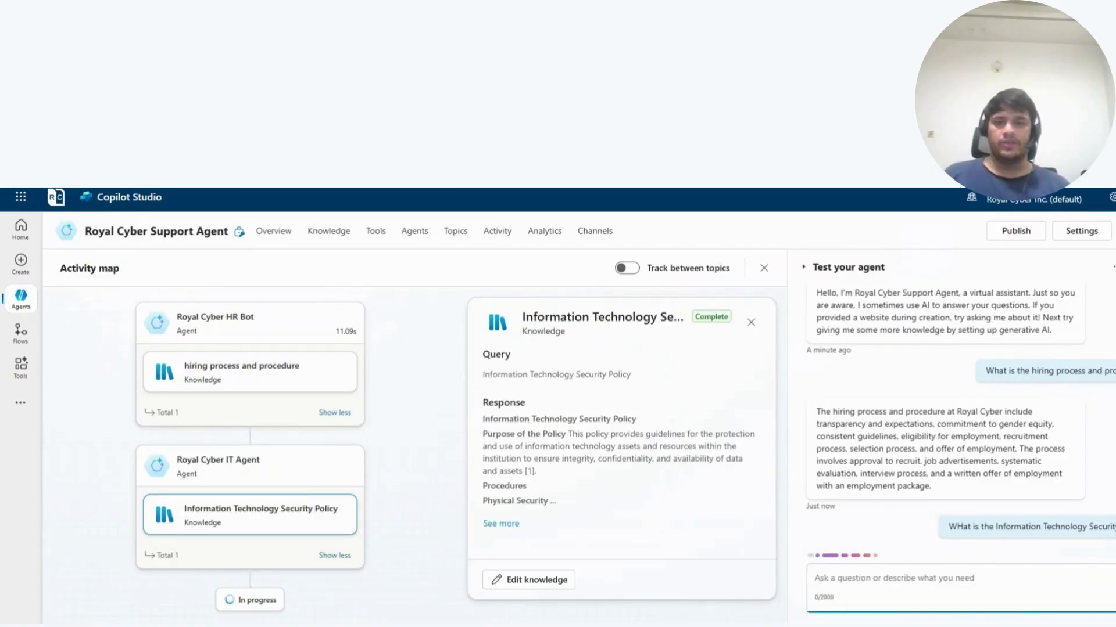
{"action": "scroll", "coordinate": [610, 447], "scroll_direction": "down", "scroll_amount": 2}
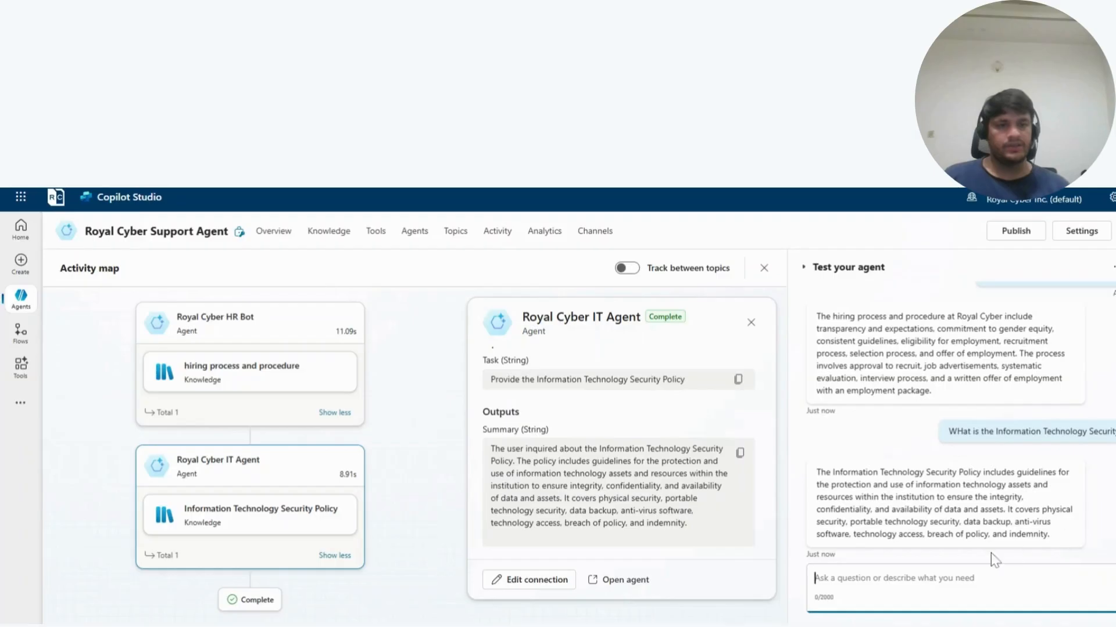
{"action": "scroll", "coordinate": [971, 507], "scroll_direction": "up", "scroll_amount": 2}
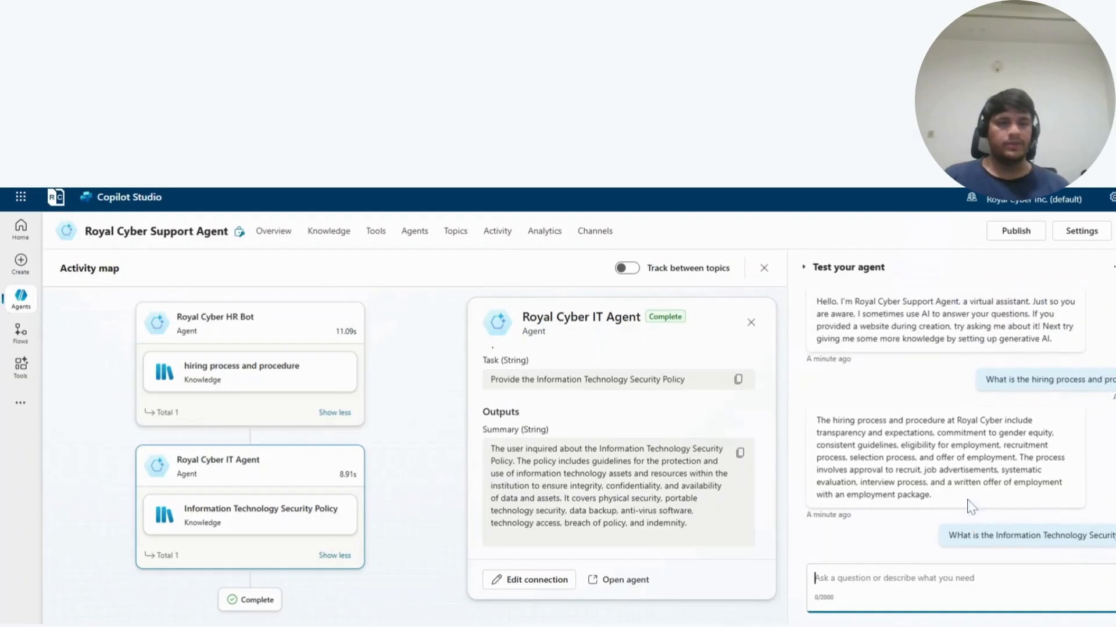
{"action": "scroll", "coordinate": [962, 373], "scroll_direction": "down", "scroll_amount": 2}
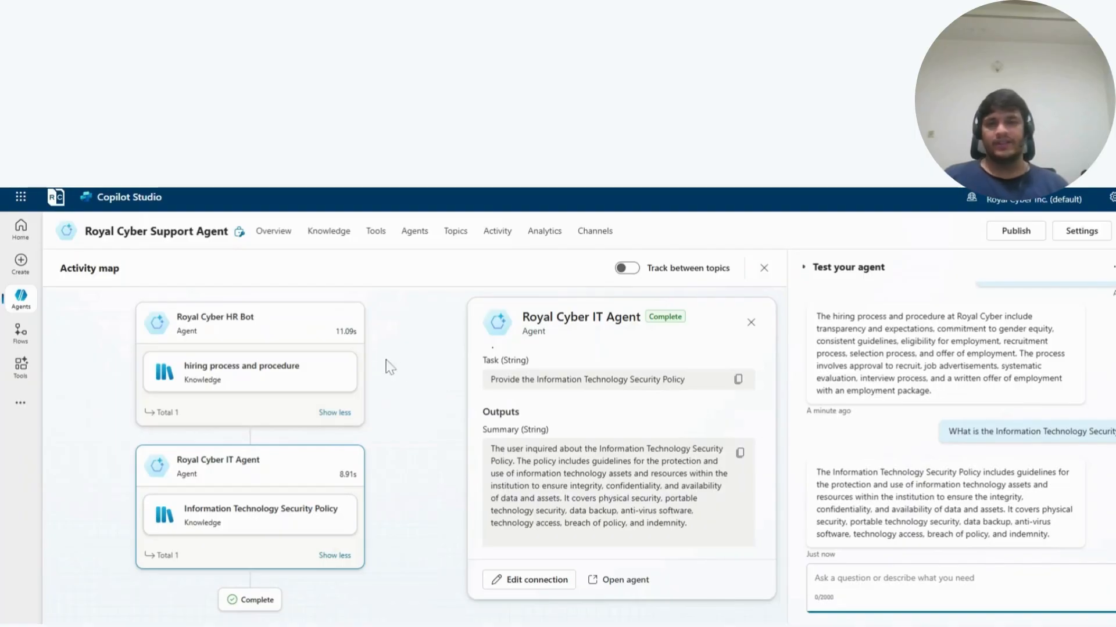
{"action": "scroll", "coordinate": [535, 405], "scroll_direction": "up", "scroll_amount": 2}
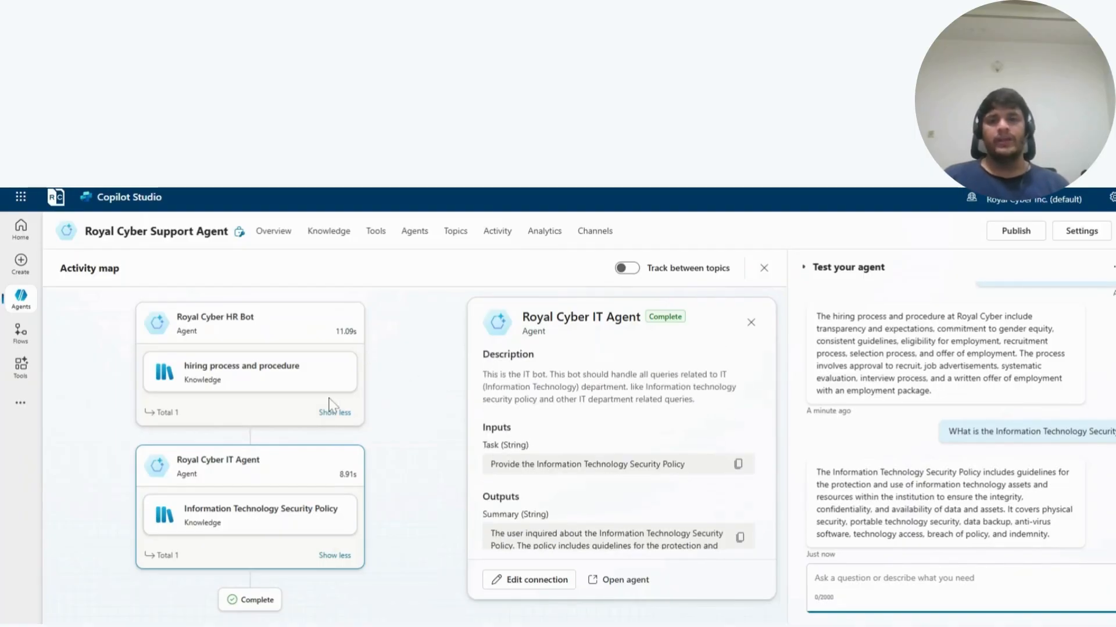